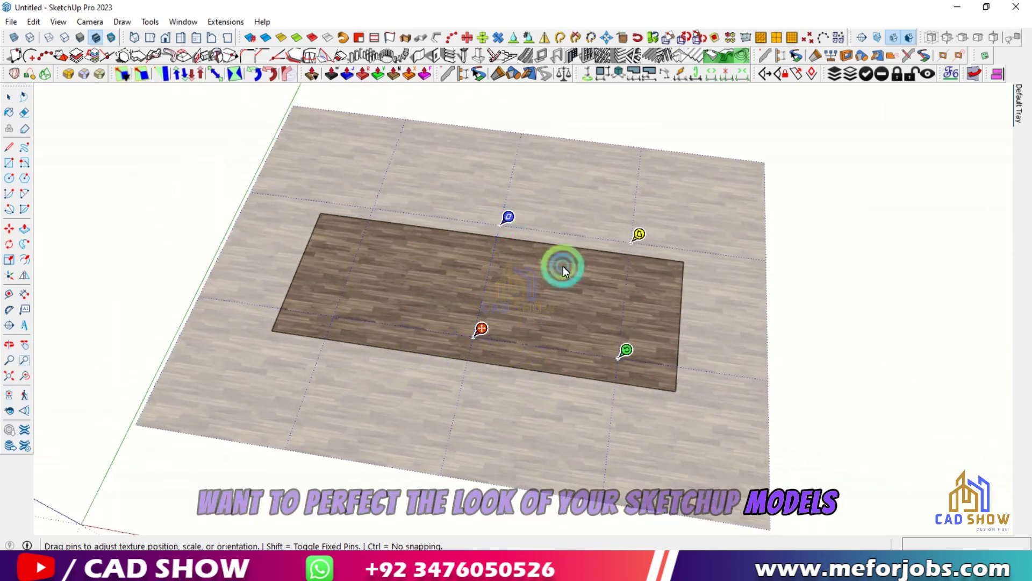
Move the wood texture's red pin to the face's lower-left corner and scale it with the green pin to the lower-right corner.
left_click_drag(563, 267, 336, 228)
left_click_drag(417, 359, 684, 385)
scroll(360, 350, "down", 3)
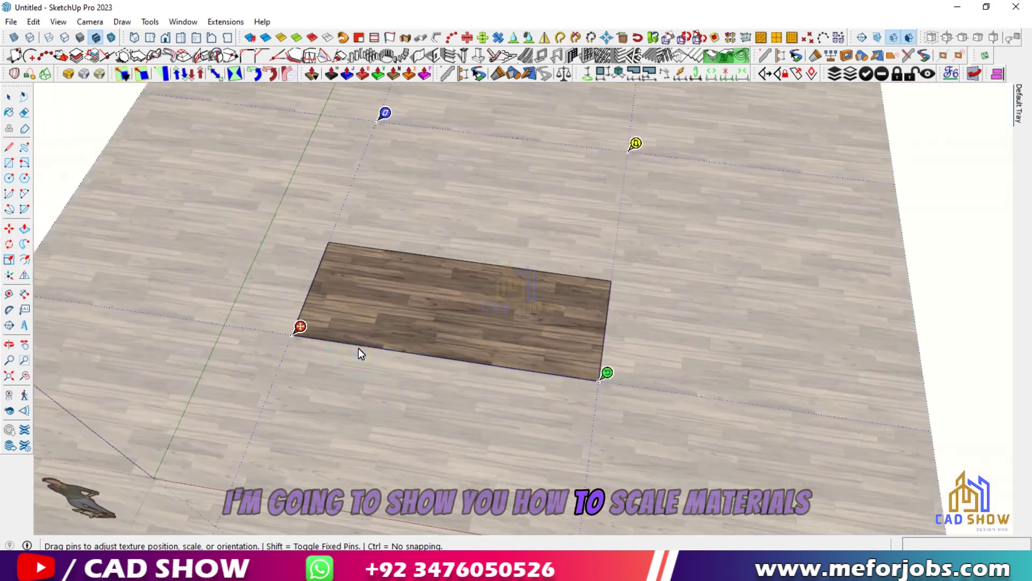
mouse_move(589, 374)
left_mouse_down()
mouse_move(447, 273)
mouse_move(599, 291)
mouse_move(599, 279)
mouse_move(340, 260)
mouse_move(594, 383)
left_mouse_up()
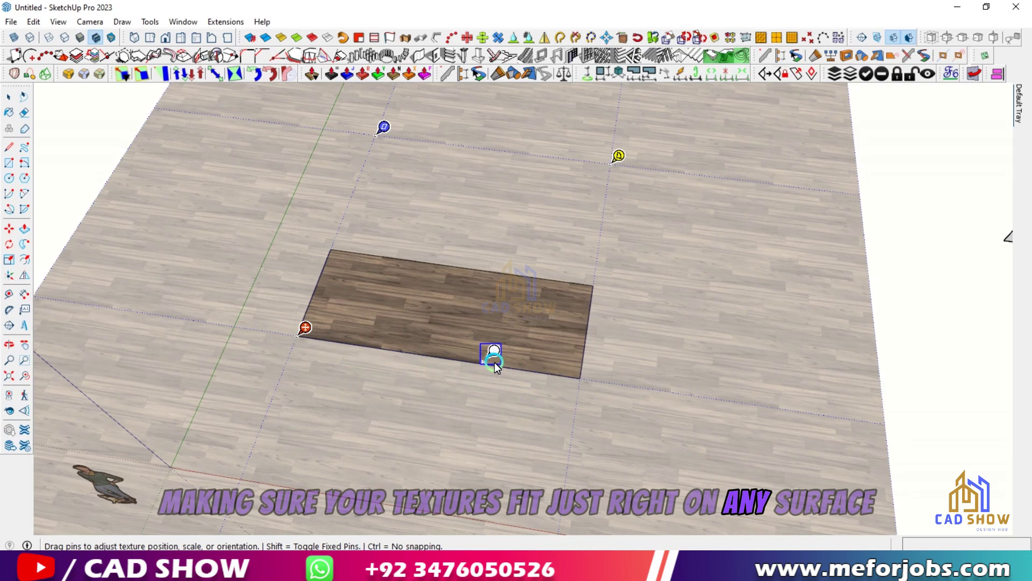
left_click_drag(503, 369, 592, 380)
scroll(584, 385, "up", 3)
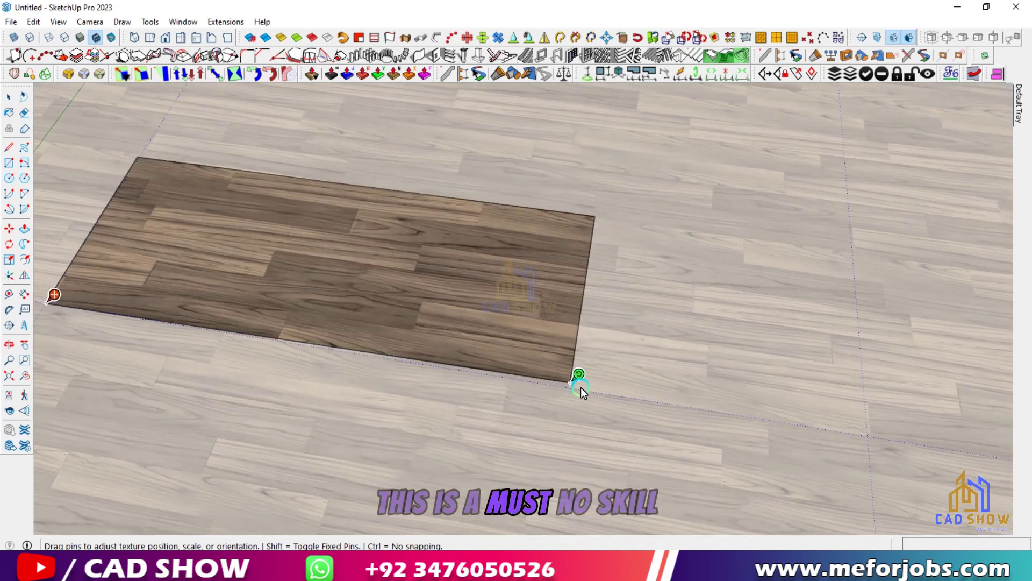
mouse_move(49, 299)
left_mouse_down()
mouse_move(61, 301)
mouse_move(51, 302)
left_mouse_up()
scroll(422, 311, "down", 2)
Select the blank rectangular face and create a material named wood1 with the HD_16_Wood_4.jpg texture image.
scroll(156, 300, "up", 8)
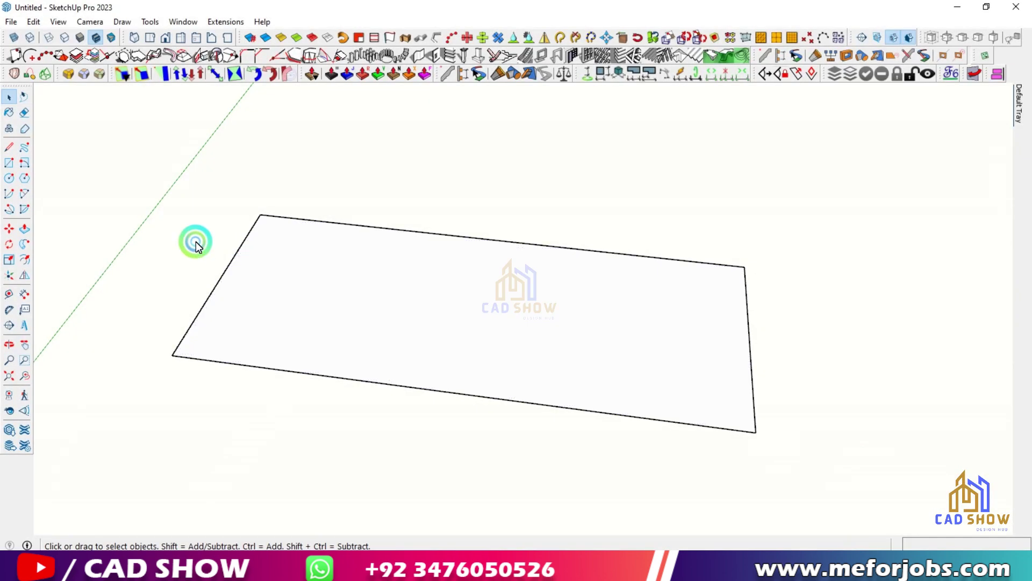
scroll(323, 285, "up", 2)
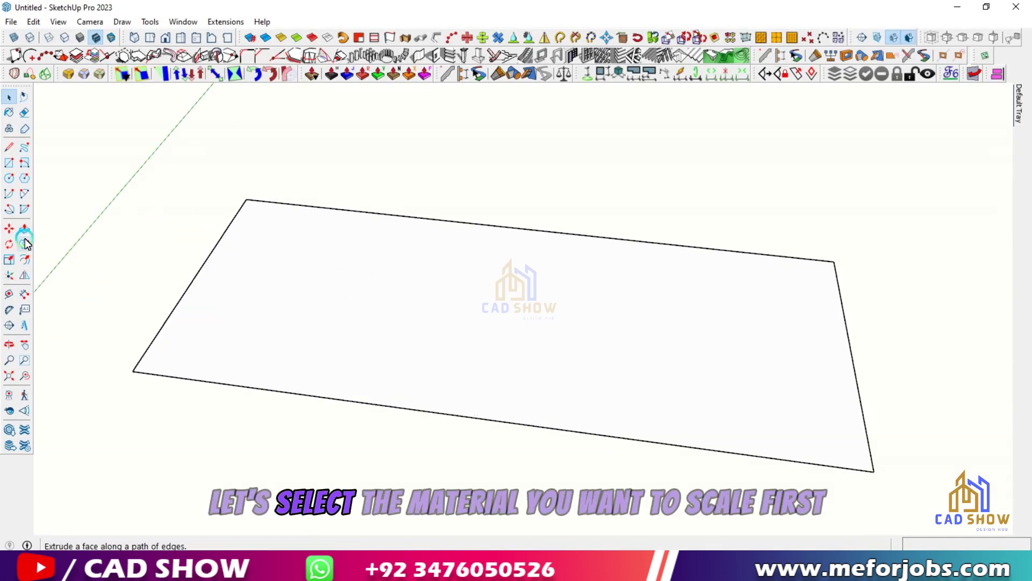
left_click(231, 285)
mouse_move(190, 163)
middle_mouse_down()
mouse_move(301, 197)
mouse_move(298, 135)
middle_mouse_up()
key("b")
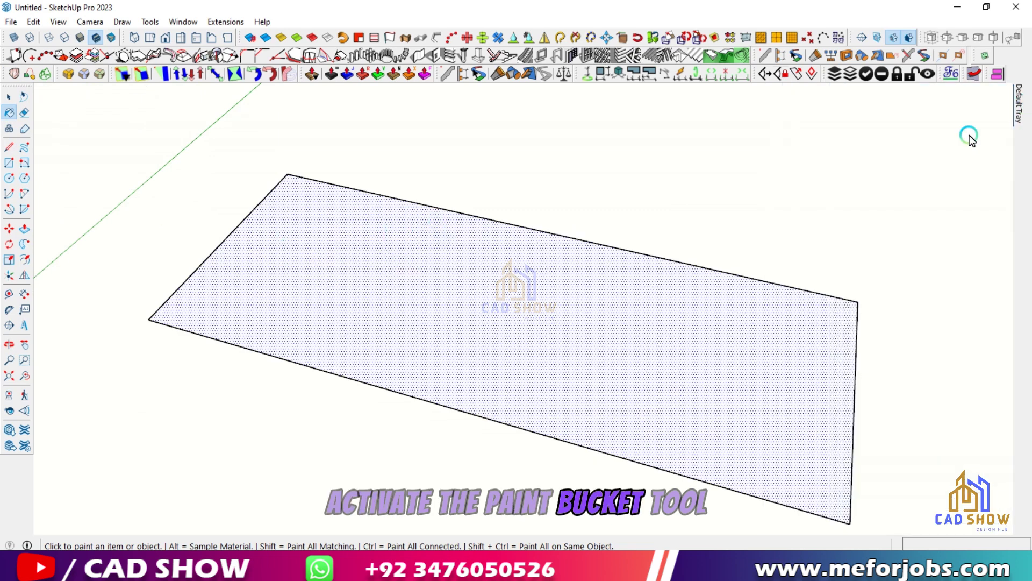
left_click(785, 233)
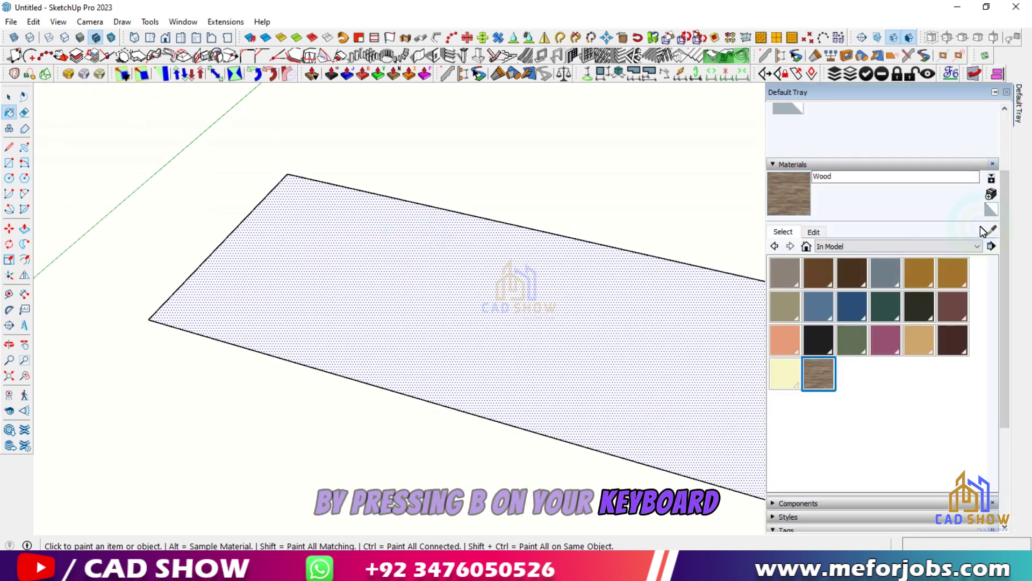
left_click(457, 152)
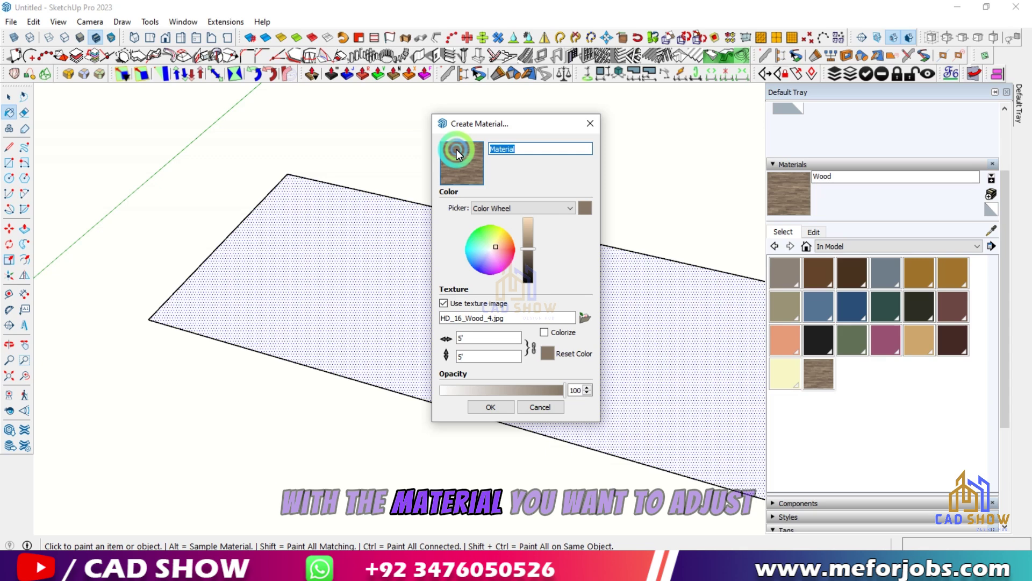
type("wood")
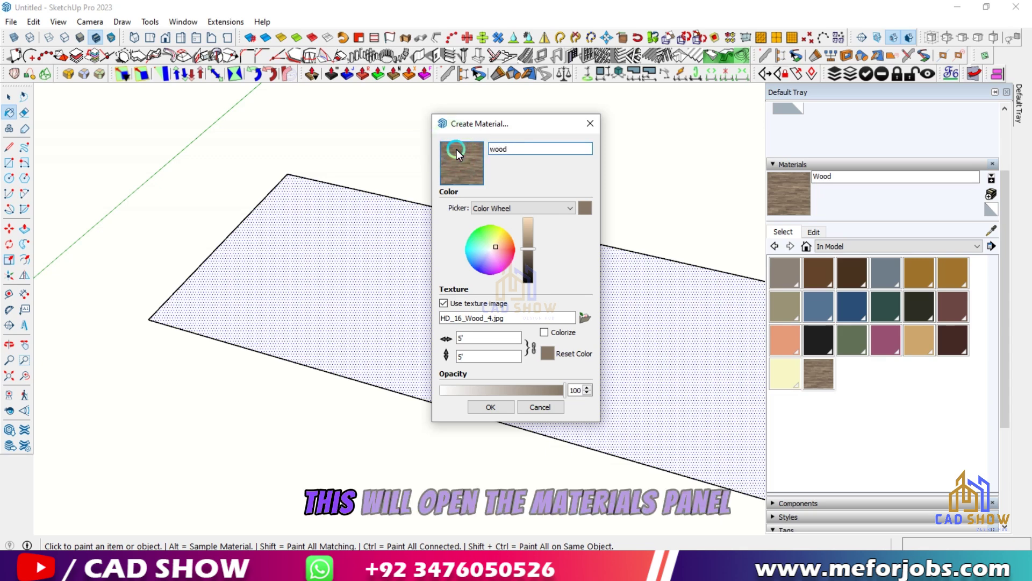
left_click(492, 407)
left_click(887, 179)
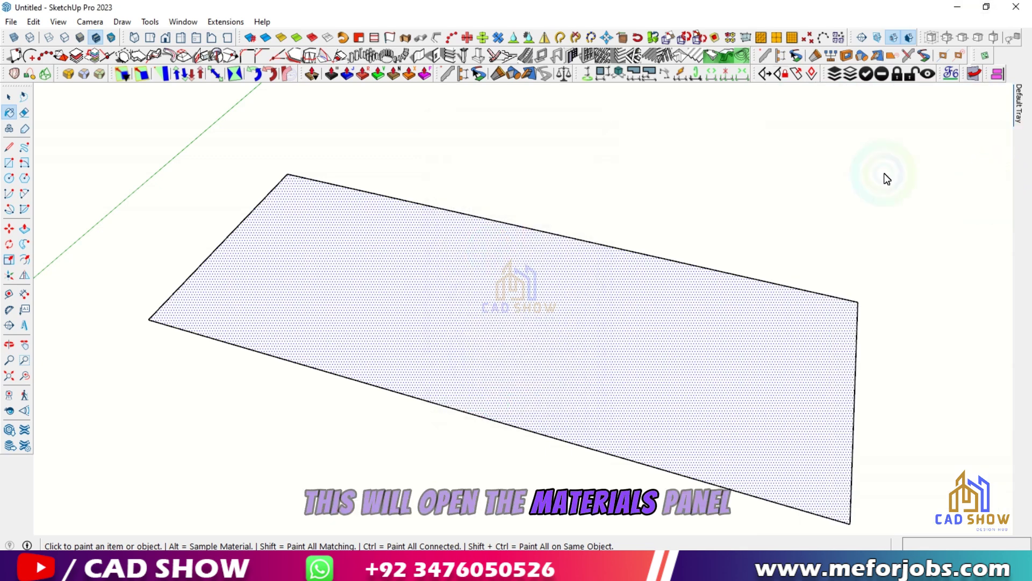
Create another material from the HD_16_Wood_4 image, keeping its default name.
left_click(1016, 103)
left_click(992, 194)
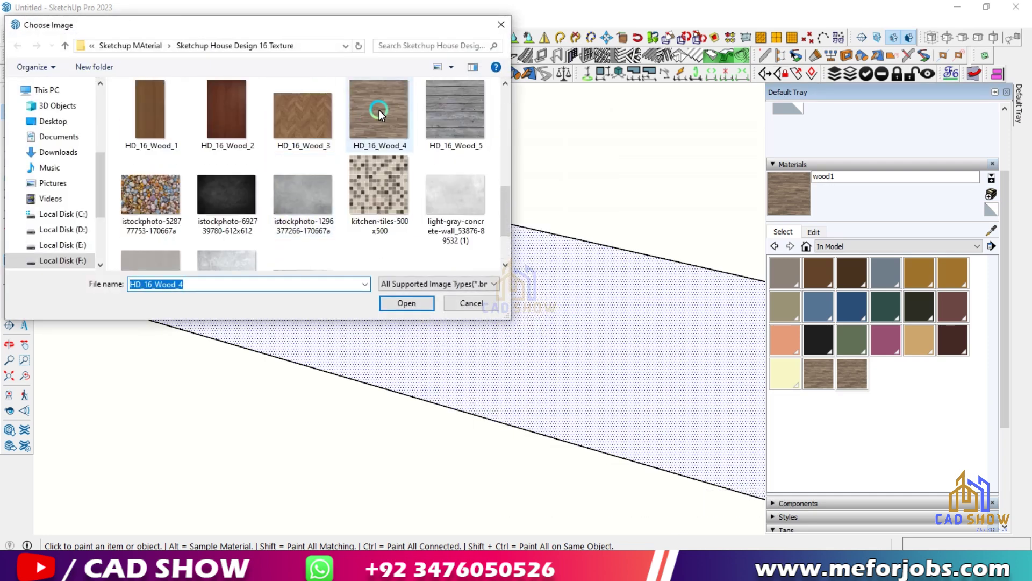
left_click(378, 111)
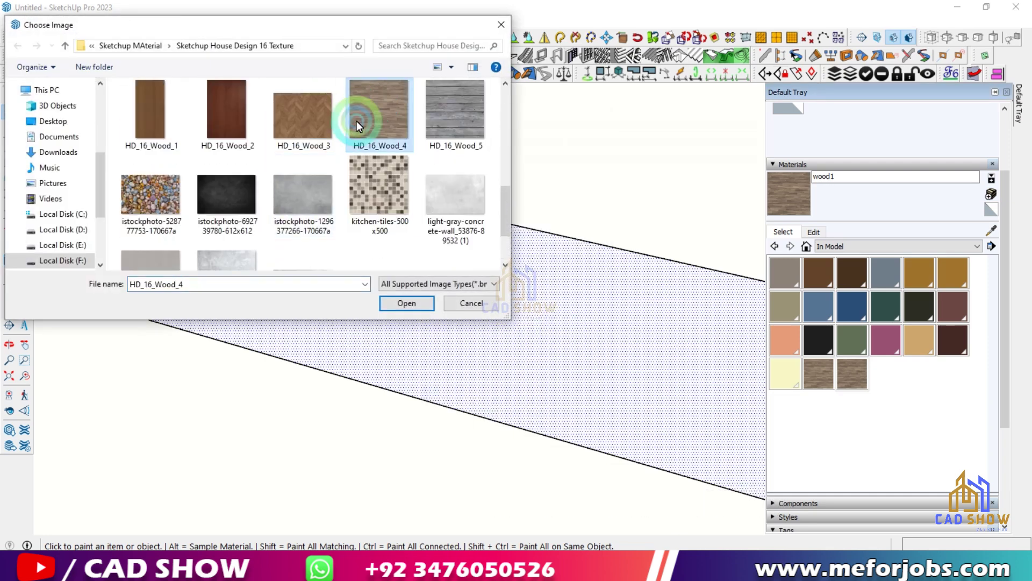
left_click(418, 304)
left_click(499, 408)
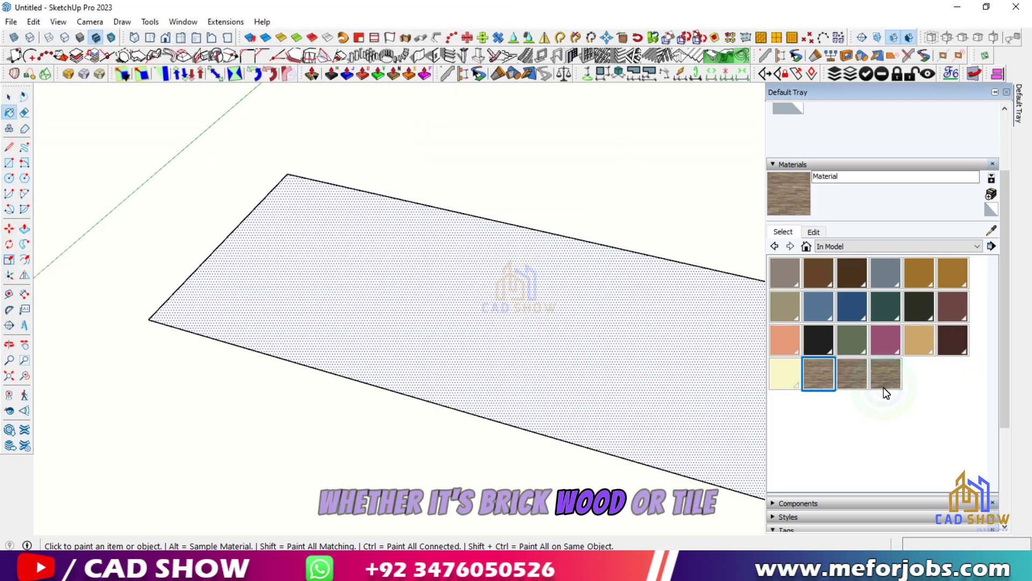
Set the new material's texture width to 2' and paint the rectangular face with it.
left_click(813, 232)
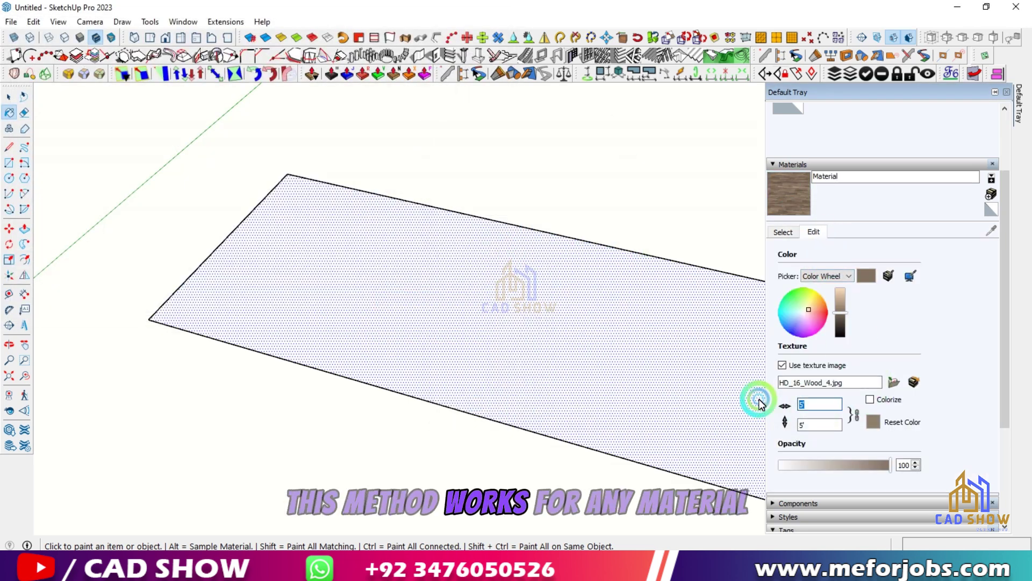
left_click(622, 309)
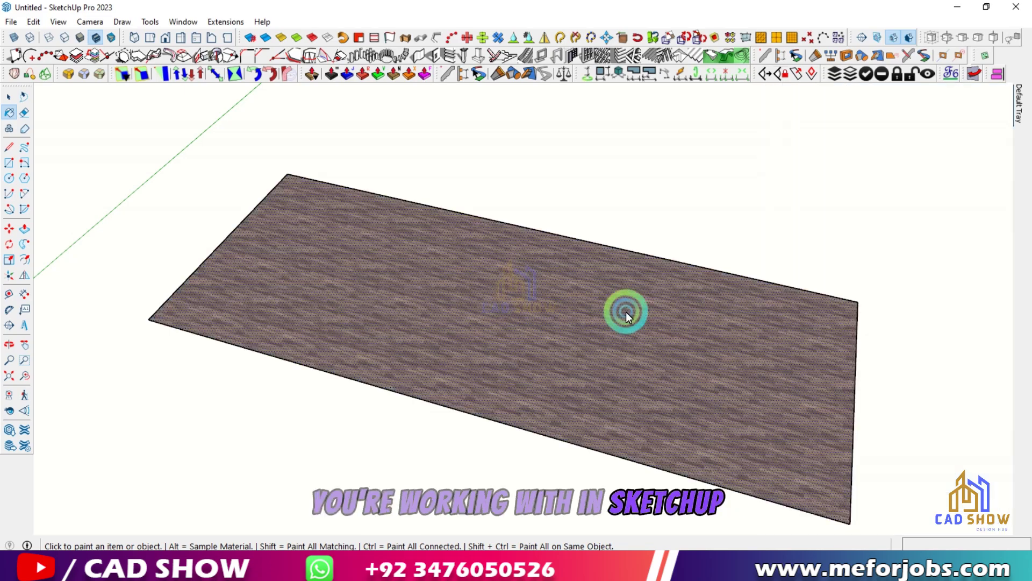
scroll(622, 309, "up", 5)
left_click(537, 127)
scroll(485, 302, "up", 6)
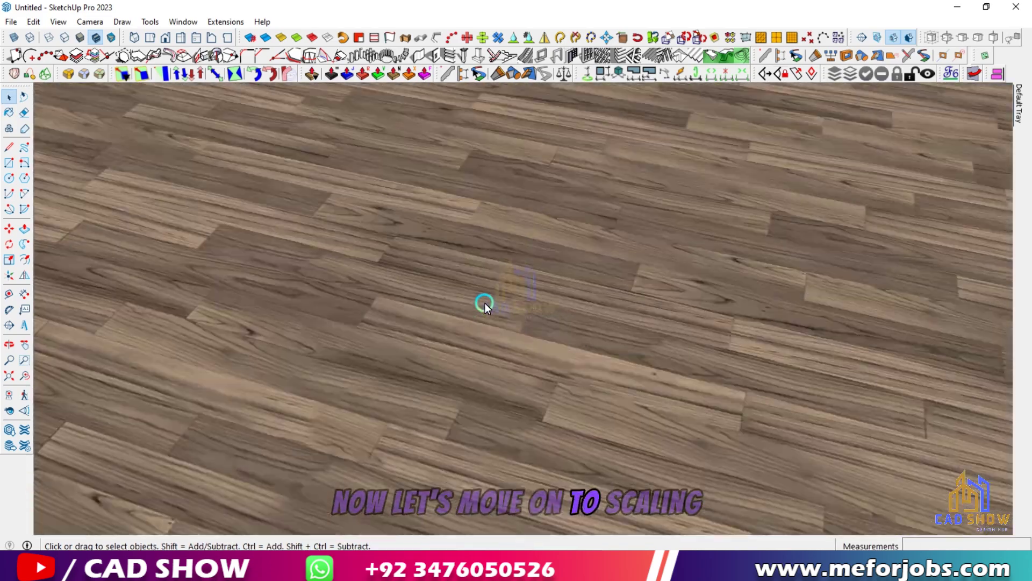
Set the applied wood material's texture width to 4' with the proportions locked.
middle_click_drag(485, 303, 467, 263)
scroll(467, 263, "down", 3)
scroll(467, 263, "down", 6)
middle_click_drag(706, 293, 860, 280)
mouse_move(1022, 118)
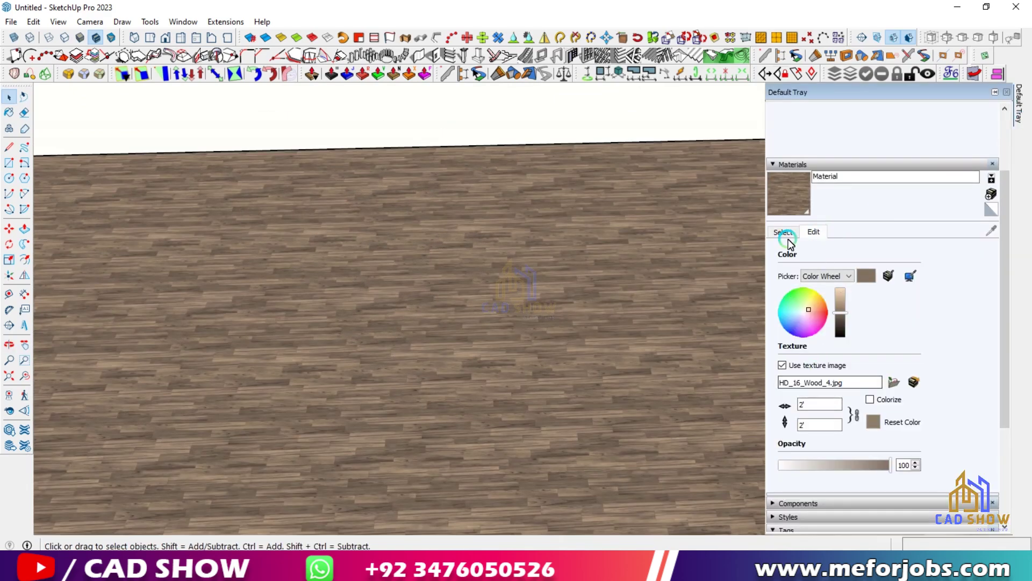
type("4")
key("Return")
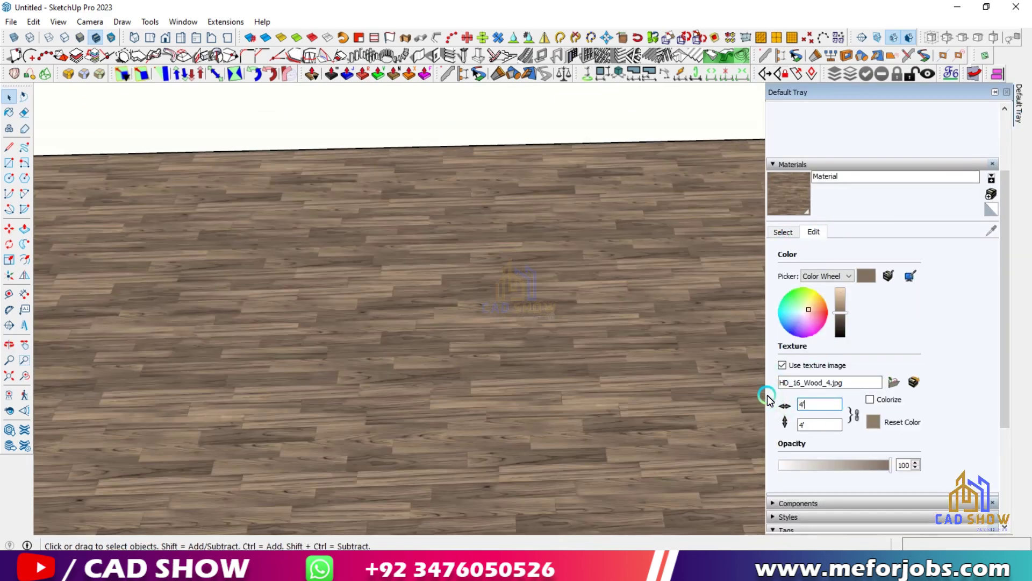
scroll(552, 322, "down", 5)
scroll(545, 261, "up", 4)
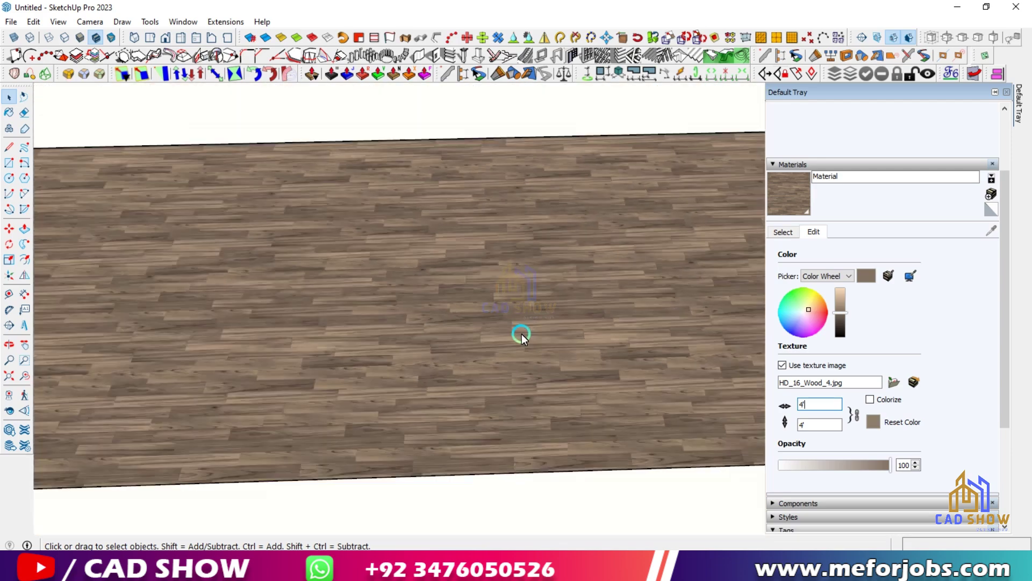
scroll(521, 331, "down", 2)
Select the wood face and start positioning its texture with the pins.
left_click(9, 100)
scroll(436, 258, "down", 3)
scroll(427, 274, "up", 3)
left_click(519, 330)
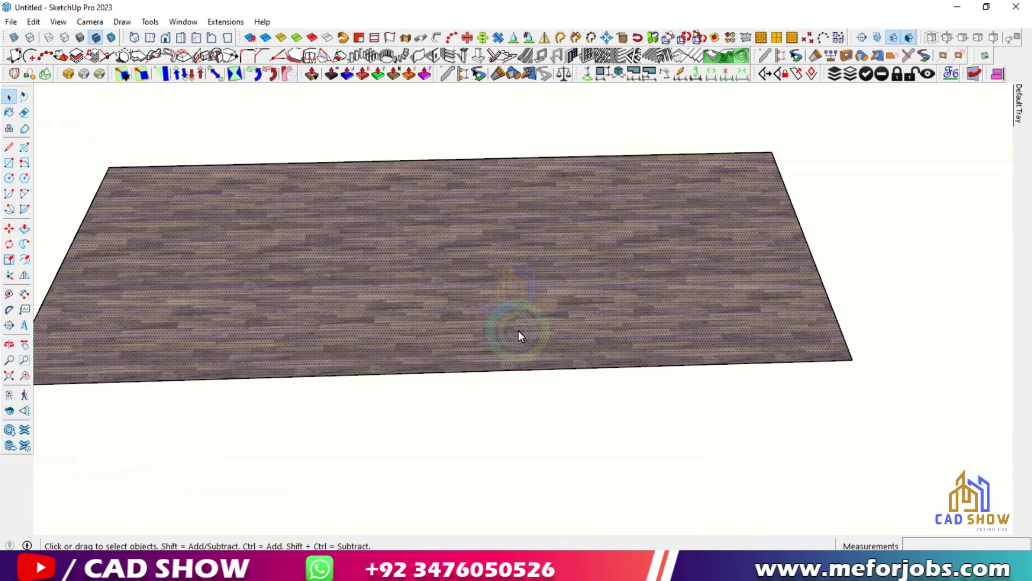
middle_click_drag(519, 330, 495, 308)
right_click(495, 306)
mouse_move(564, 170)
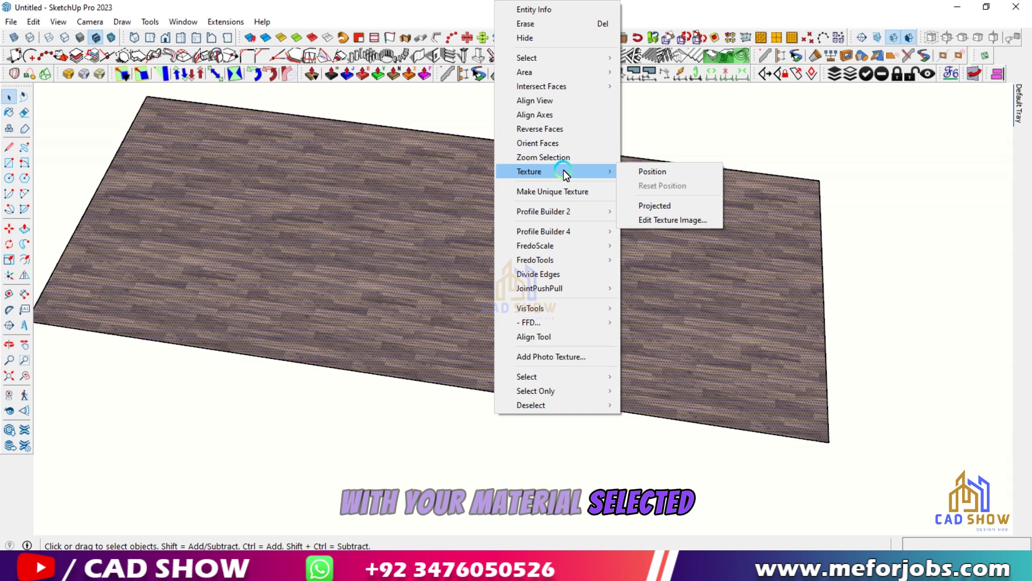
left_click(646, 170)
scroll(393, 308, "down", 1)
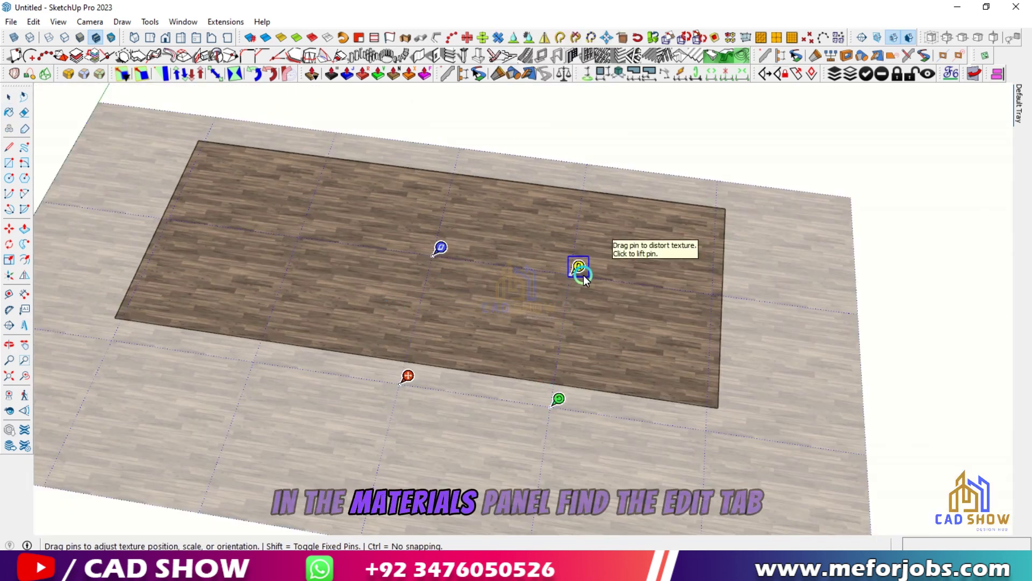
Lift the yellow distort pin and place it on the face's upper-right corner.
left_click(583, 276)
scroll(726, 217, "up", 5)
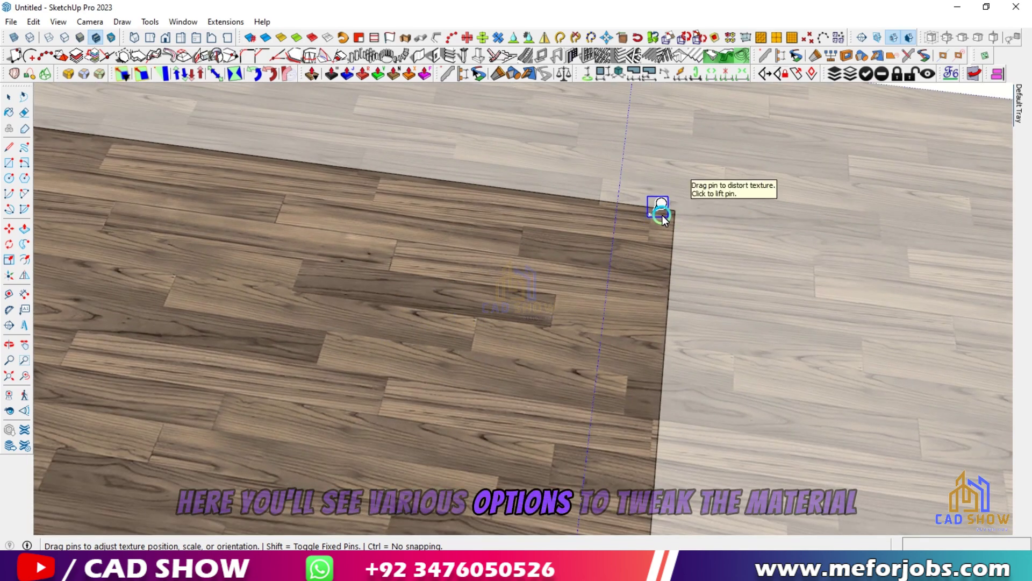
left_click_drag(640, 254, 661, 248)
left_click(661, 248)
scroll(577, 213, "down", 6)
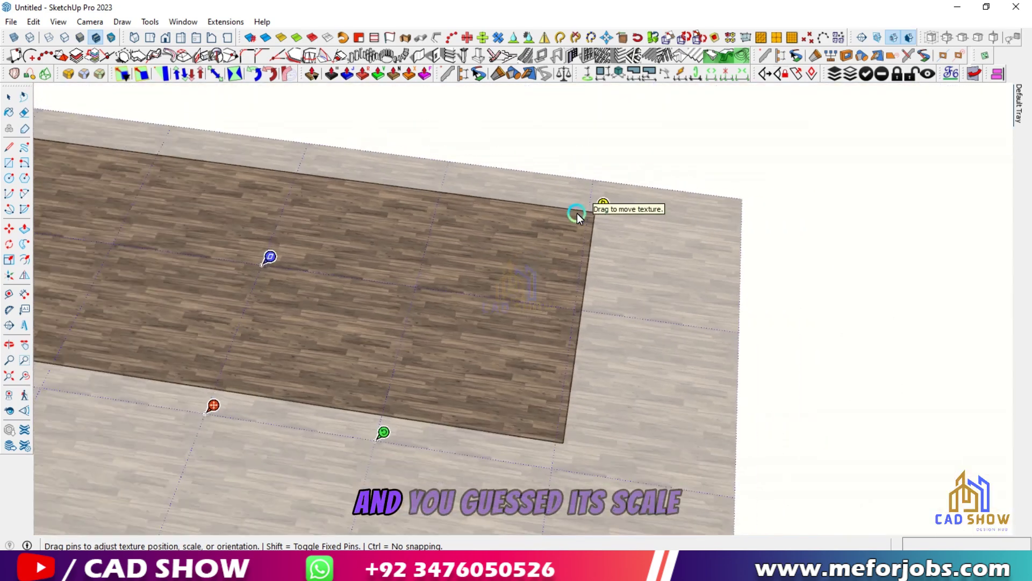
Place the green pin on the face's right edge, and move it outward to enlarge the wood texture to about double size.
left_click_drag(390, 441, 589, 311)
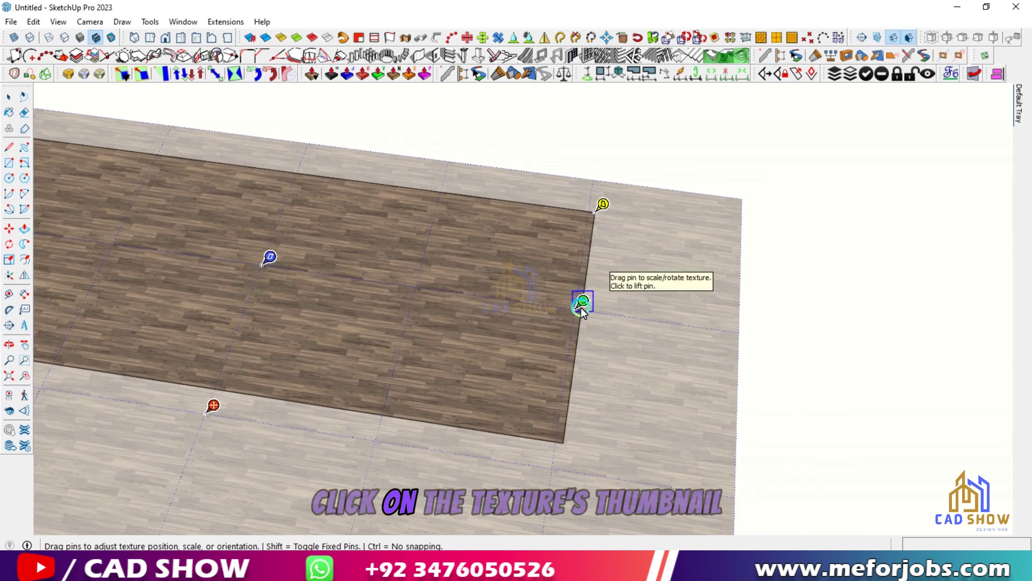
mouse_move(588, 311)
left_mouse_down()
mouse_move(554, 345)
mouse_move(581, 305)
left_mouse_up()
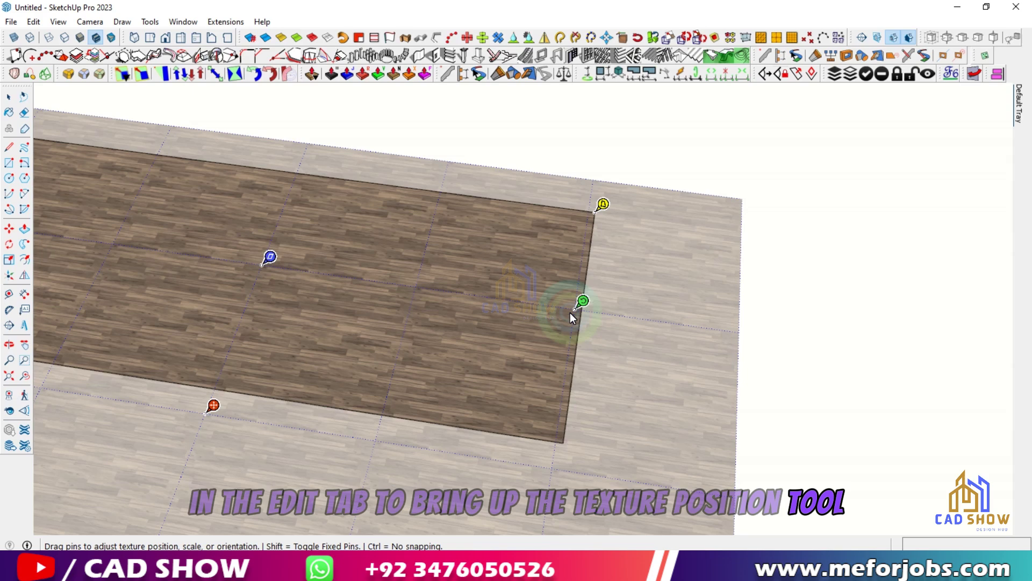
left_click(586, 308)
left_click(593, 309)
left_click(581, 320)
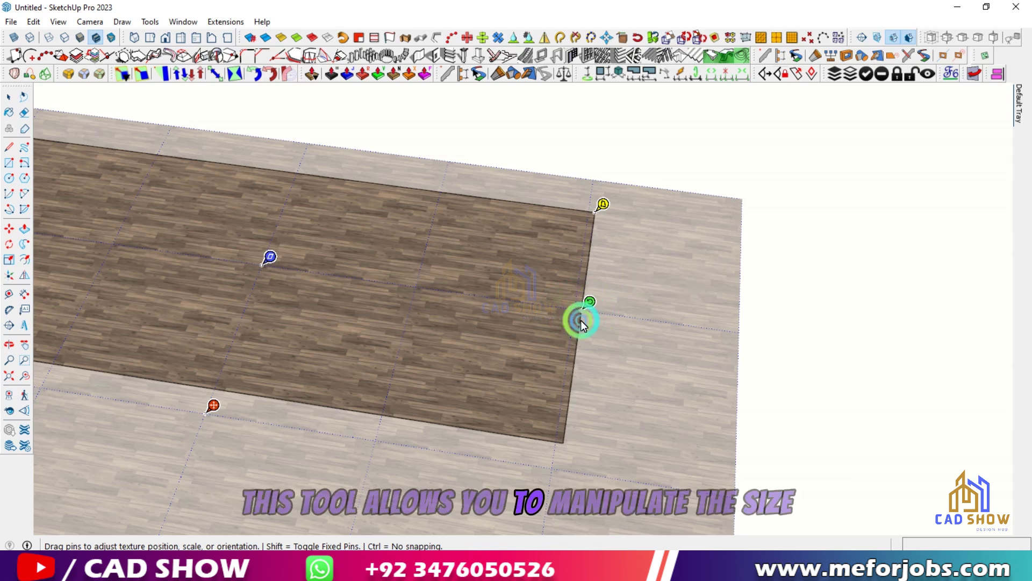
left_click_drag(582, 323, 936, 214)
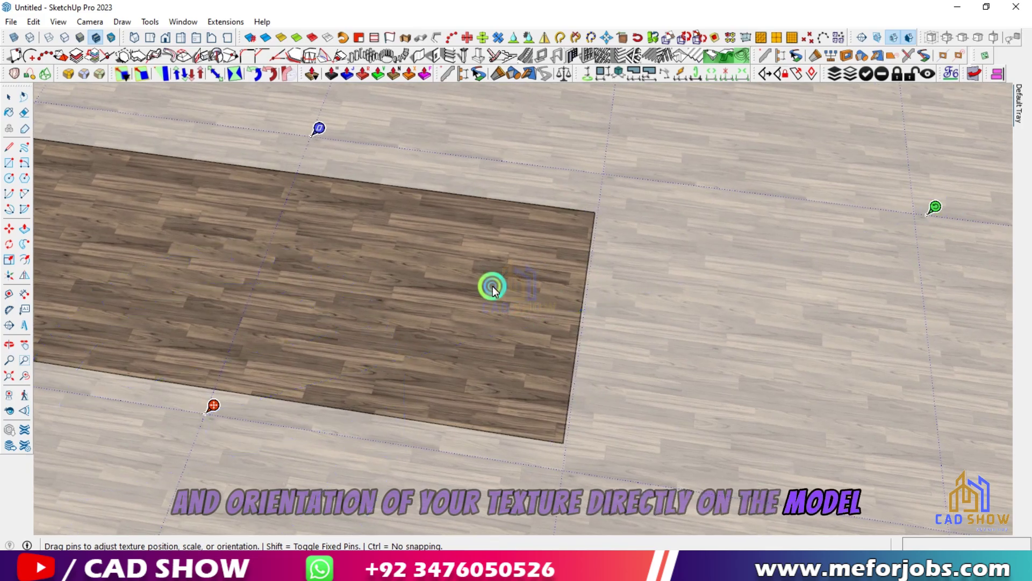
Shift the enlarged texture and place the yellow, green and blue pins on the face's upper-right, lower-right and lower-left corners.
left_click_drag(493, 287, 4, 536)
scroll(489, 347, "down", 1)
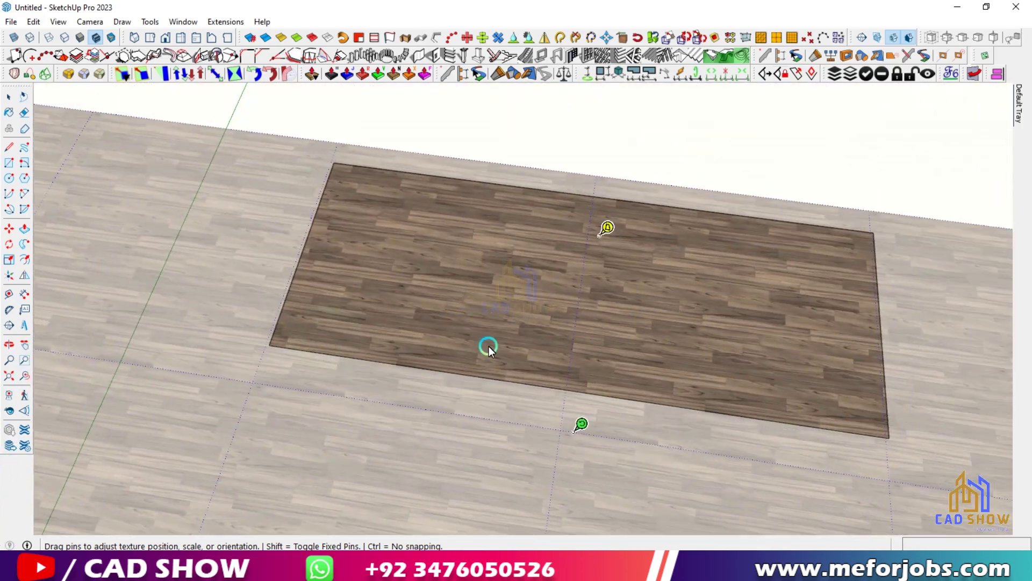
left_click_drag(489, 348, 893, 319)
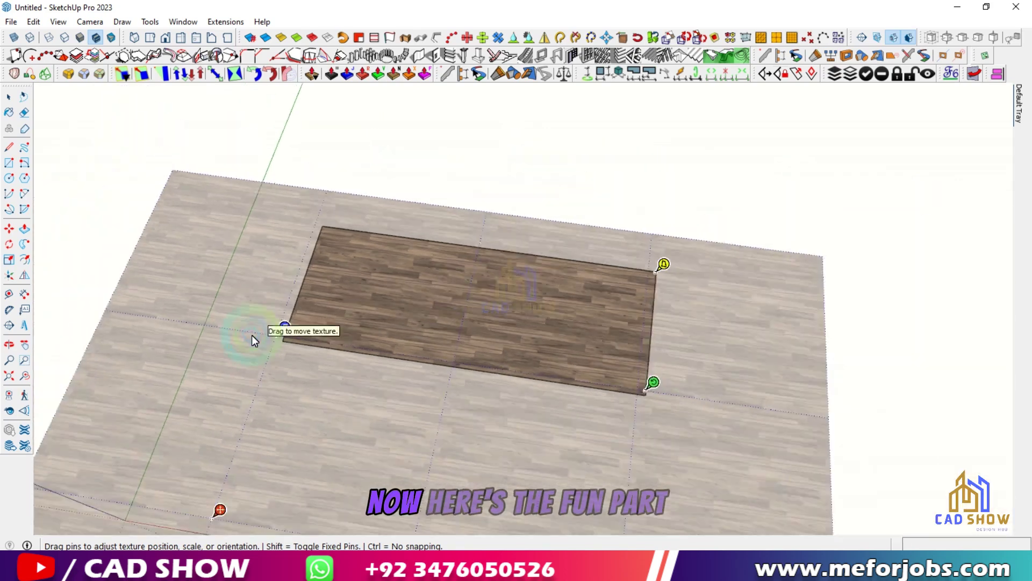
Fine-tune the texture scale with the green pin at the face's lower-right corner, and finish positioning the texture.
scroll(686, 428, "up", 5)
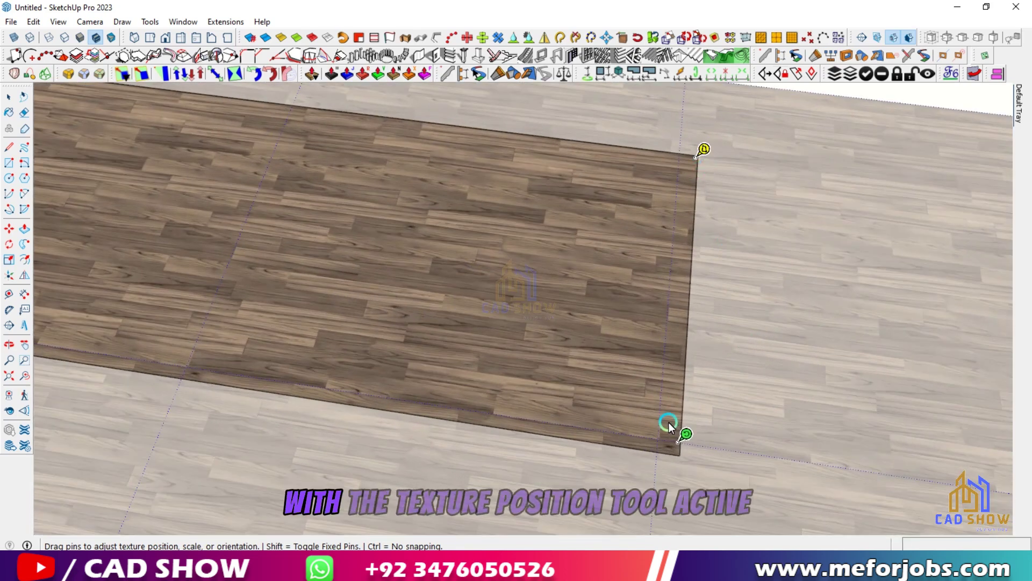
left_click_drag(685, 439, 691, 462)
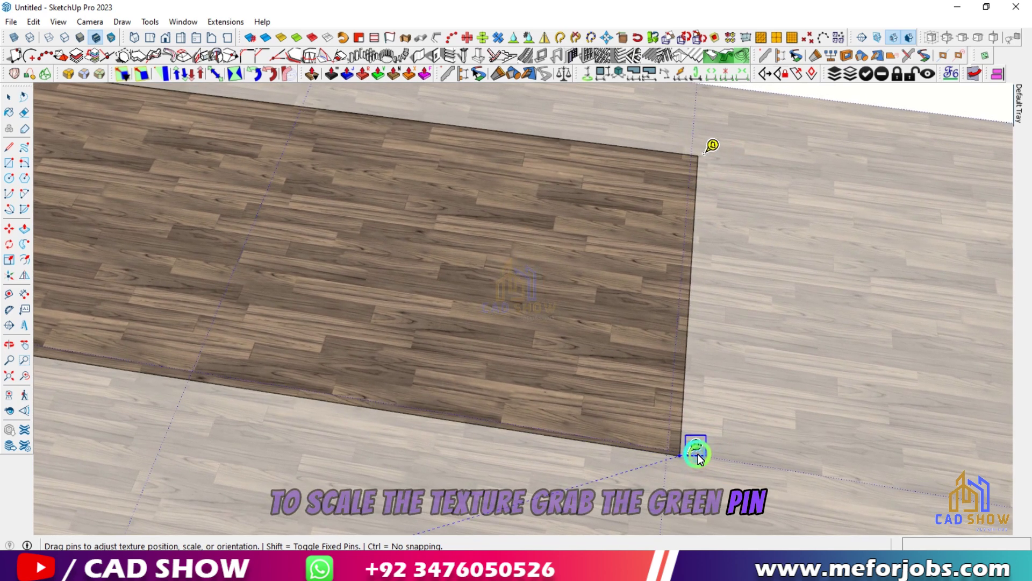
left_click_drag(690, 456, 695, 455)
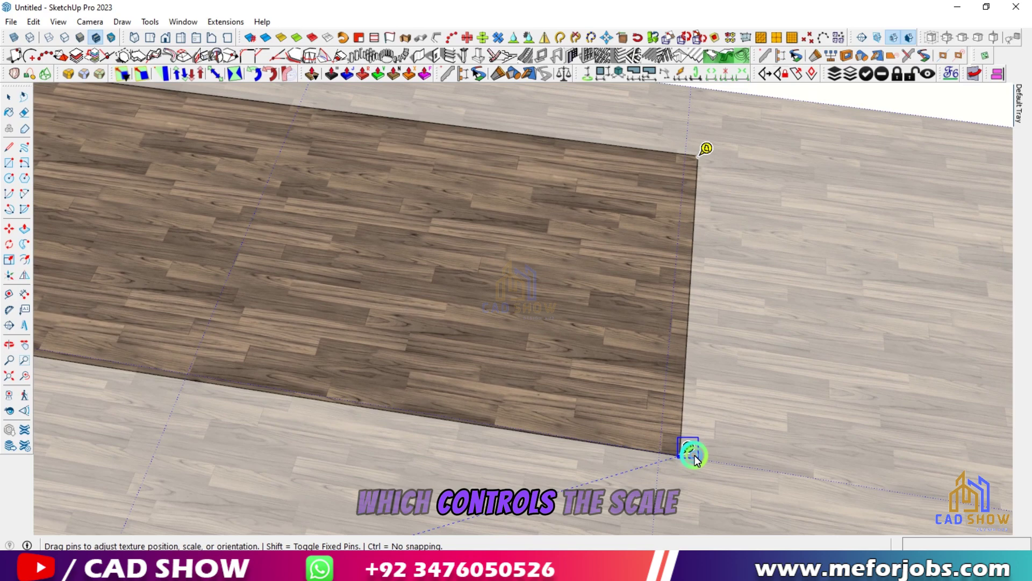
scroll(499, 359, "down", 6)
left_click(367, 169)
scroll(391, 319, "up", 2)
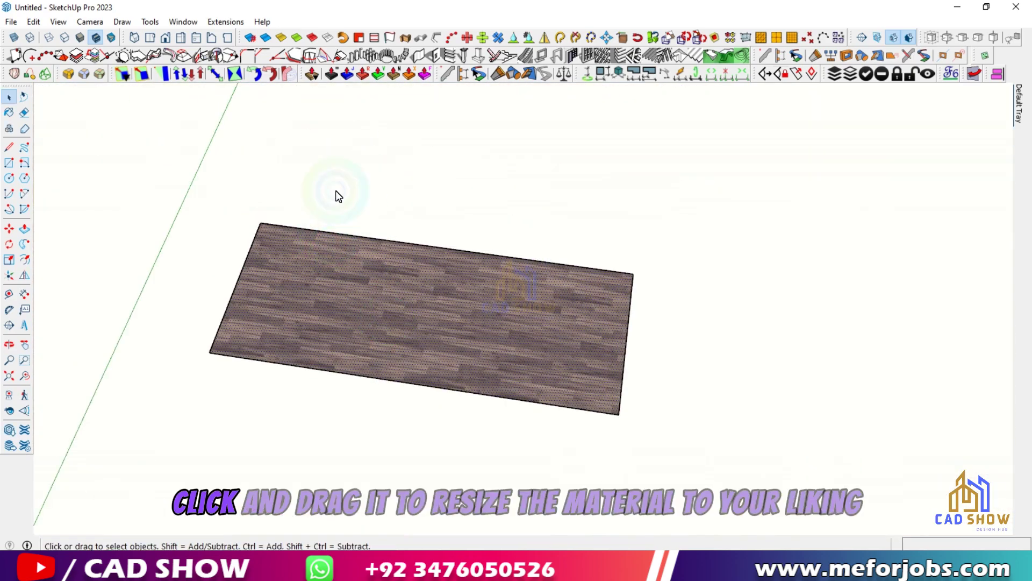
left_click(335, 191)
scroll(367, 270, "up", 3)
scroll(367, 270, "down", 2)
scroll(358, 344, "up", 6)
scroll(334, 287, "down", 5)
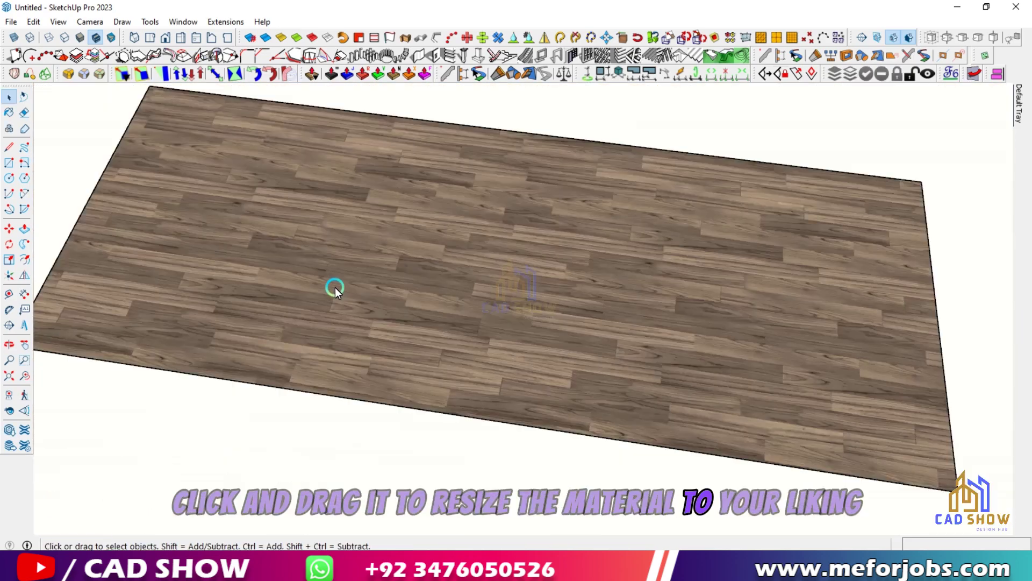
Reopen texture positioning on the wood face and enlarge the texture by moving the green pin outward along its lower edge.
middle_click_drag(156, 358, 313, 335, "shift")
scroll(314, 334, "up", 2)
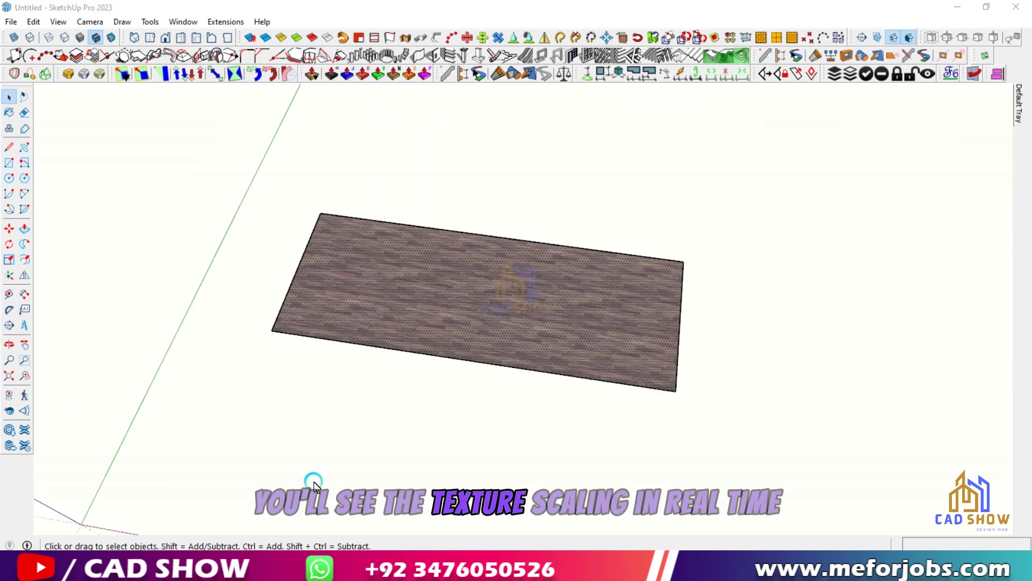
right_click(513, 302)
mouse_move(596, 173)
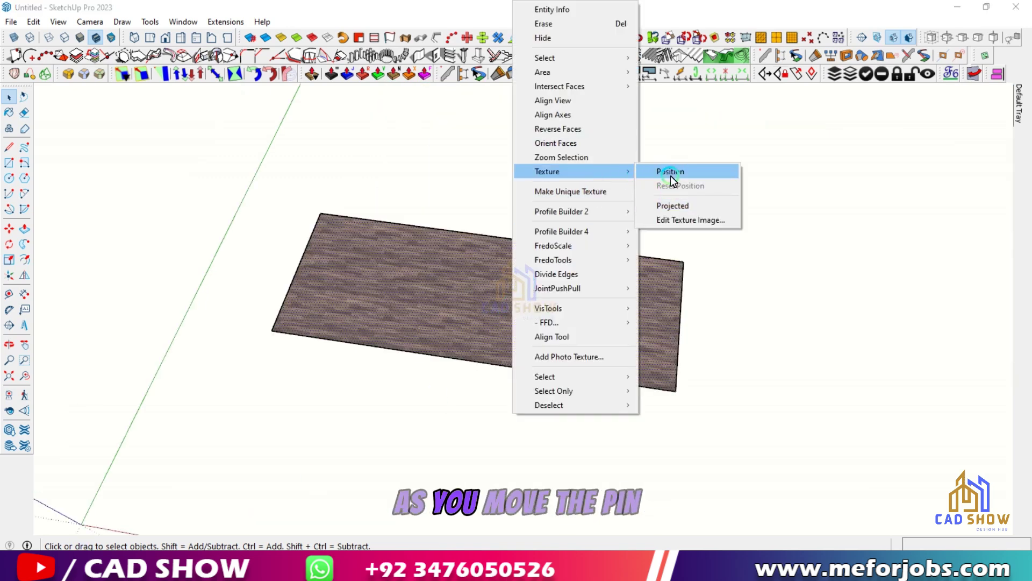
left_click(670, 172)
left_click_drag(478, 378, 638, 365)
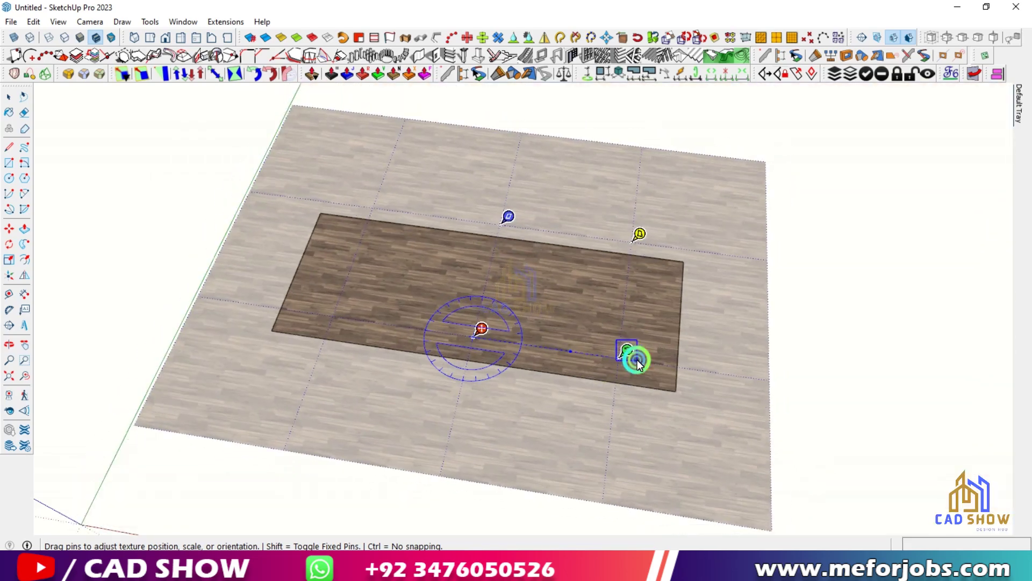
Nudge the yellow and blue pins, move the red pin to the face's lower-left corner, and stretch the green pin to the lower-right corner.
mouse_move(645, 246)
left_mouse_down()
mouse_move(560, 243)
mouse_move(640, 243)
left_mouse_up()
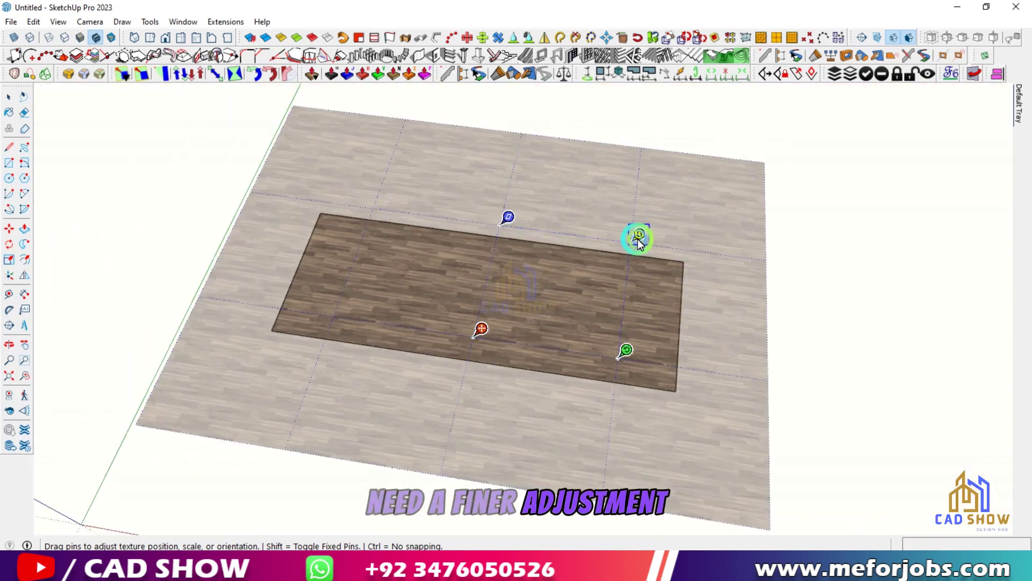
mouse_move(513, 221)
left_mouse_down()
mouse_move(417, 249)
mouse_move(486, 251)
mouse_move(519, 220)
left_mouse_up()
left_click_drag(478, 338, 286, 325)
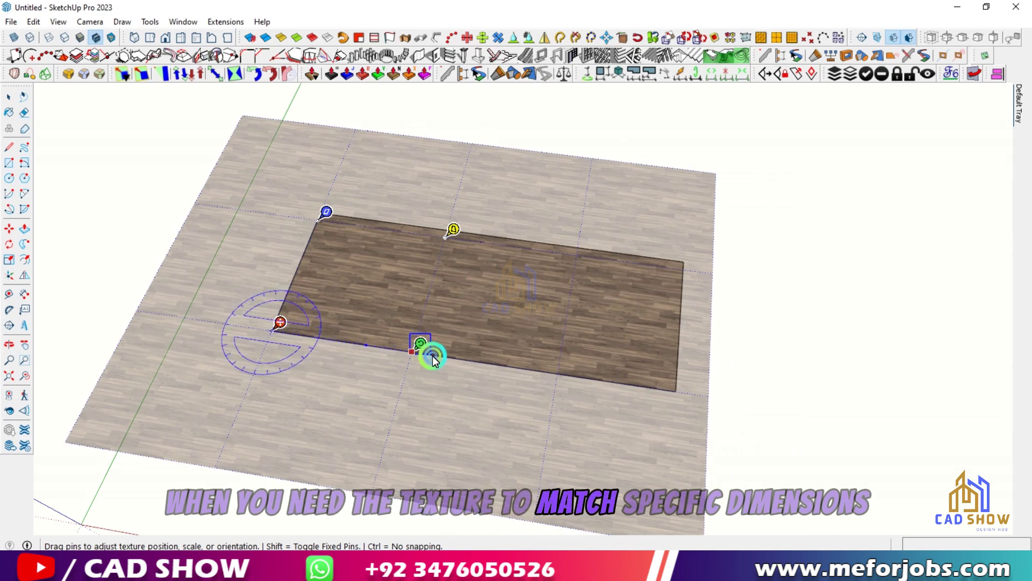
left_click_drag(433, 358, 689, 389)
Place the green pin partway along the face's lower edge and pull it to the lower-right corner to enlarge the planks further.
scroll(358, 348, "down", 2)
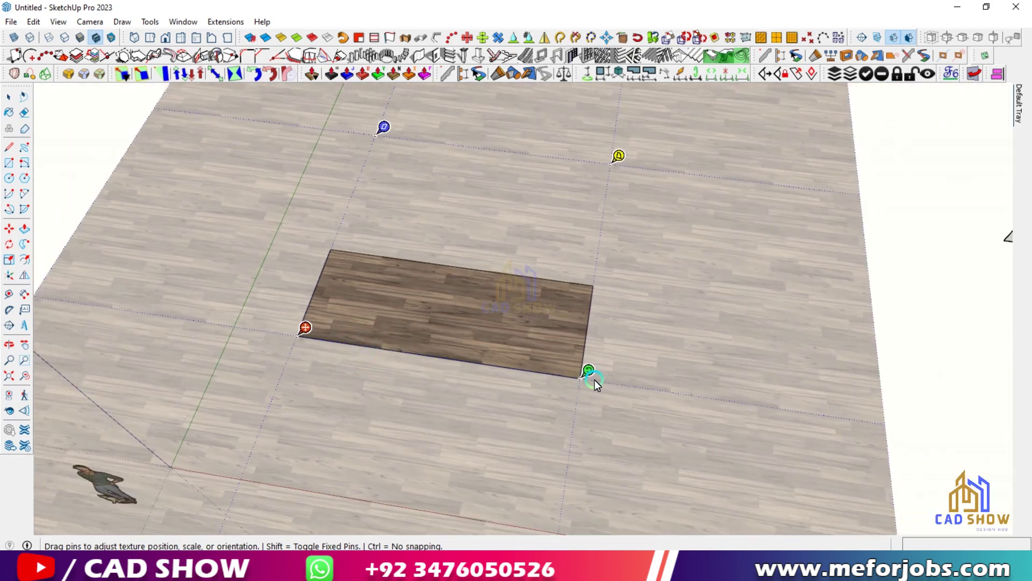
mouse_move(595, 380)
left_mouse_down()
mouse_move(486, 277)
mouse_move(341, 249)
mouse_move(525, 288)
mouse_move(603, 294)
mouse_move(605, 285)
mouse_move(298, 265)
mouse_move(339, 260)
mouse_move(486, 345)
mouse_move(596, 386)
mouse_move(590, 376)
left_mouse_up()
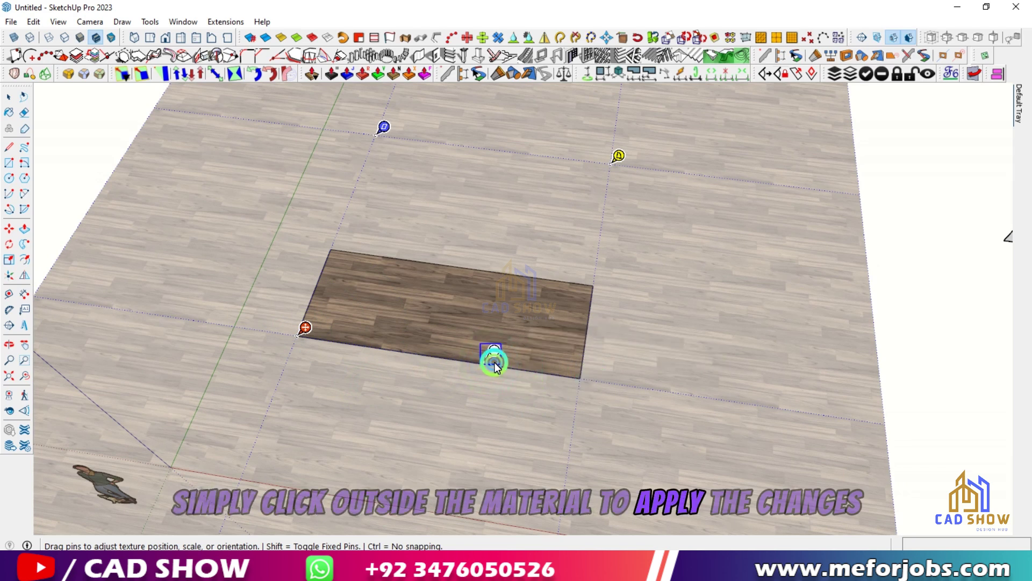
left_click_drag(496, 367, 593, 371)
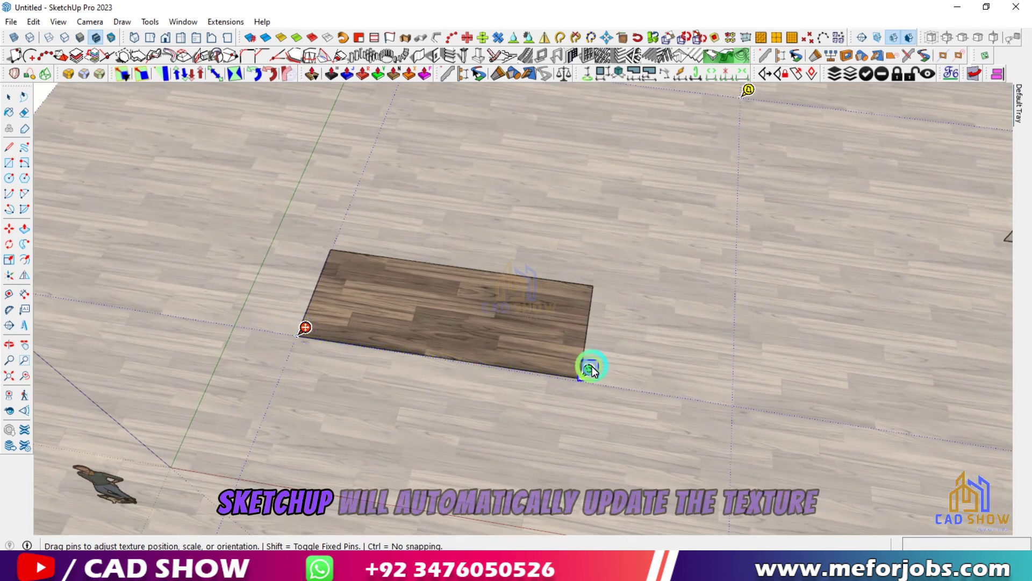
scroll(585, 381, "up", 4)
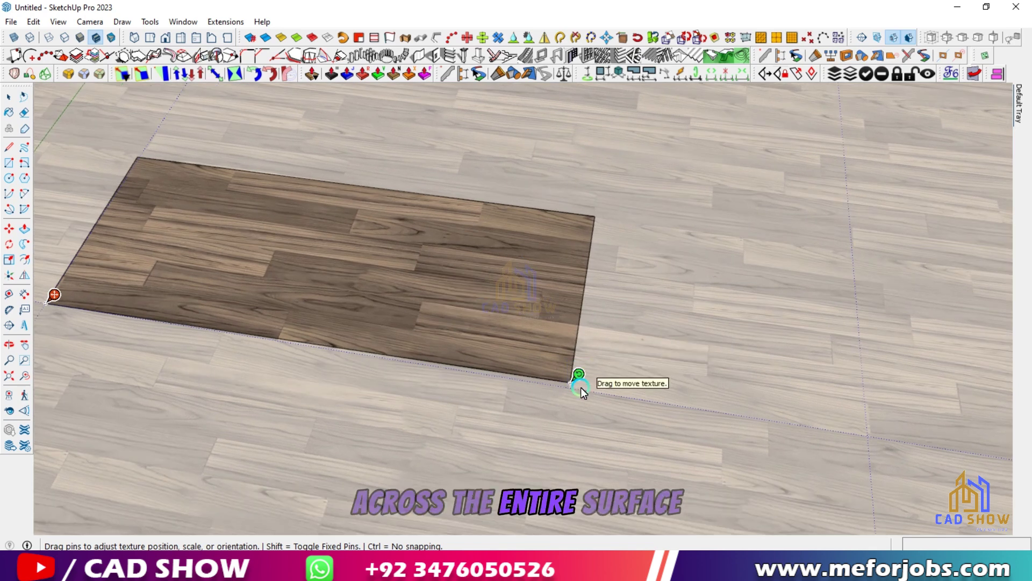
Fine-tune the green and red pins at the face's lower corners, and finish positioning the wood texture.
left_click_drag(581, 388, 587, 384)
left_click_drag(59, 292, 60, 307)
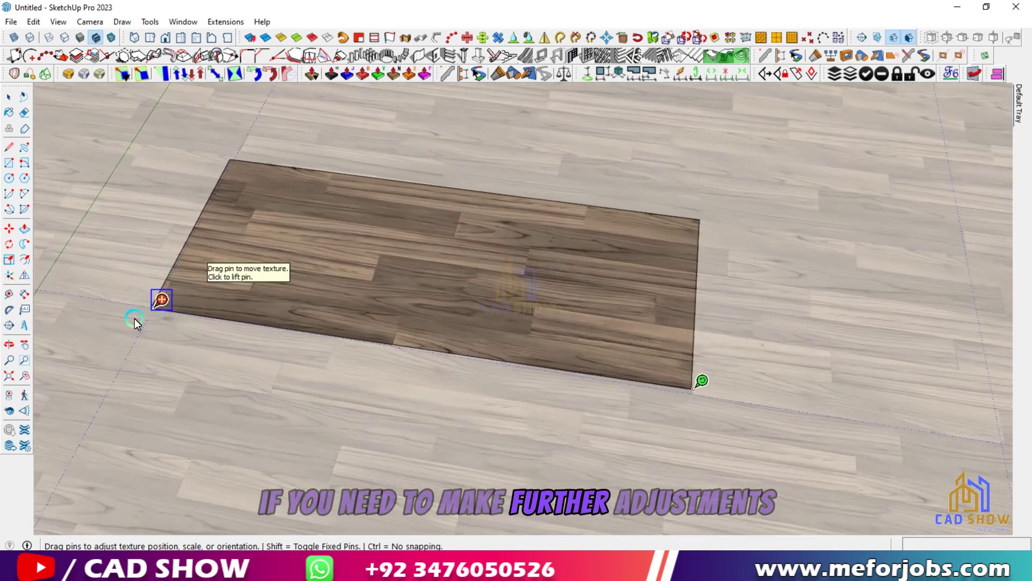
scroll(232, 279, "up", 5)
scroll(221, 273, "down", 5)
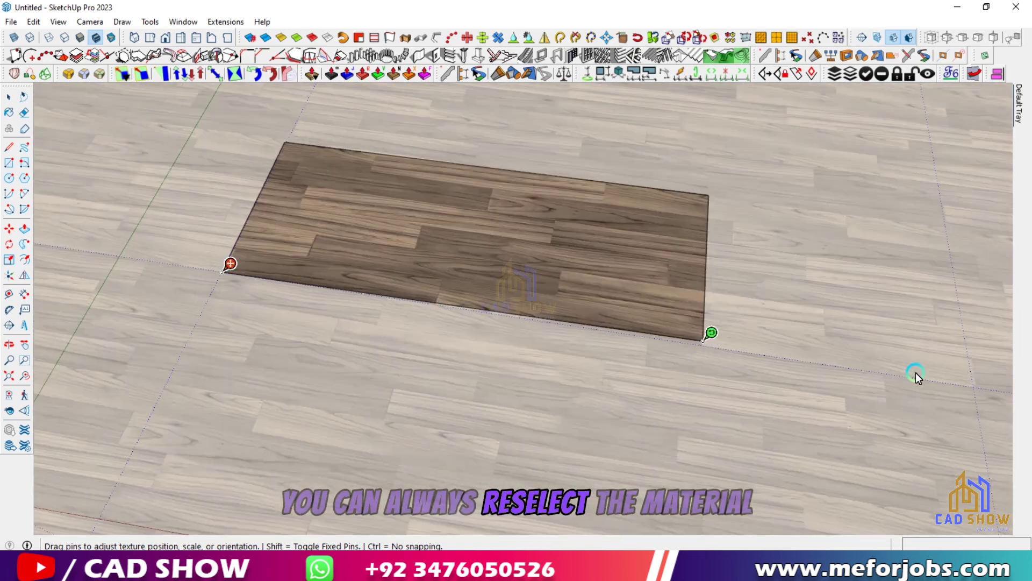
scroll(705, 346, "up", 1)
mouse_move(715, 345)
left_mouse_down()
mouse_move(705, 302)
mouse_move(715, 336)
left_mouse_up()
scroll(389, 258, "down", 5)
scroll(385, 254, "down", 5)
left_click(390, 182)
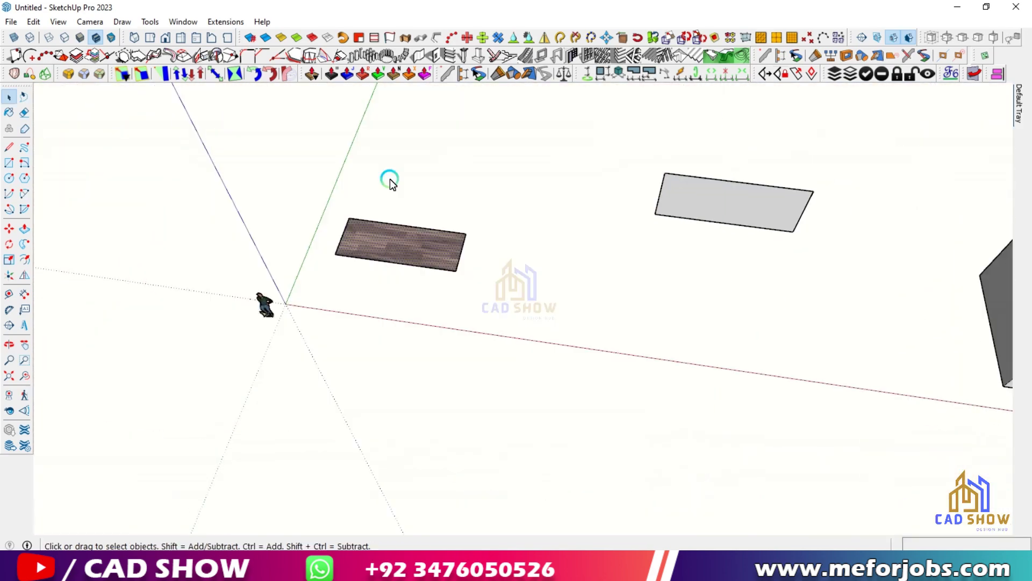
left_click(390, 182)
Sample the wood material from the first face and paint it onto the plain rectangular face beside it.
scroll(387, 237, "up", 6)
scroll(360, 267, "down", 4)
mouse_move(1021, 104)
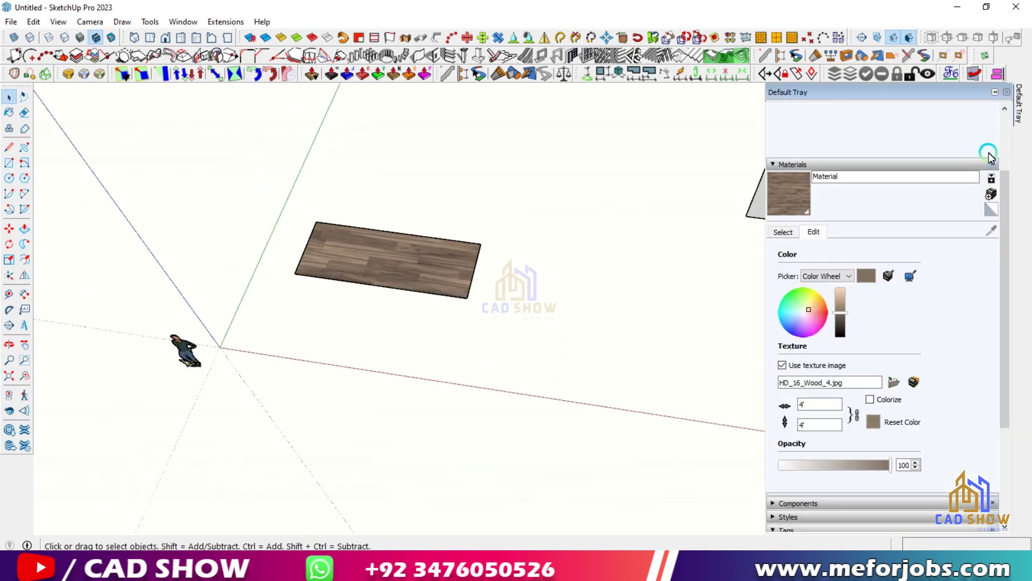
left_click(784, 232)
left_click(448, 267)
scroll(315, 233, "down", 2)
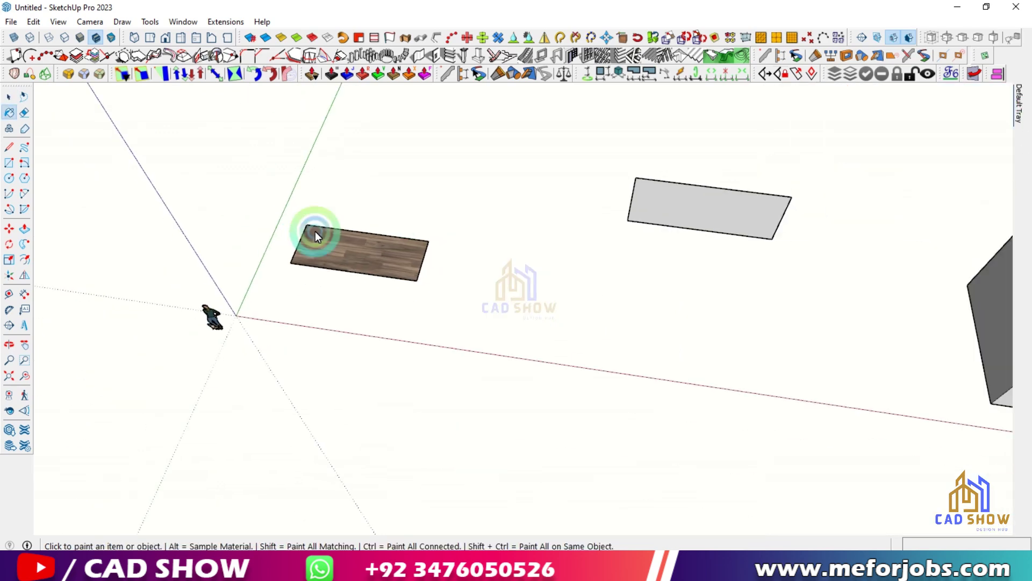
scroll(753, 199, "up", 2)
left_click(680, 218)
Paint the house's front wall with Brick Rough Dark from the Brick, Cladding and Siding collection.
scroll(651, 199, "up", 6)
scroll(439, 304, "down", 3)
scroll(441, 305, "down", 8)
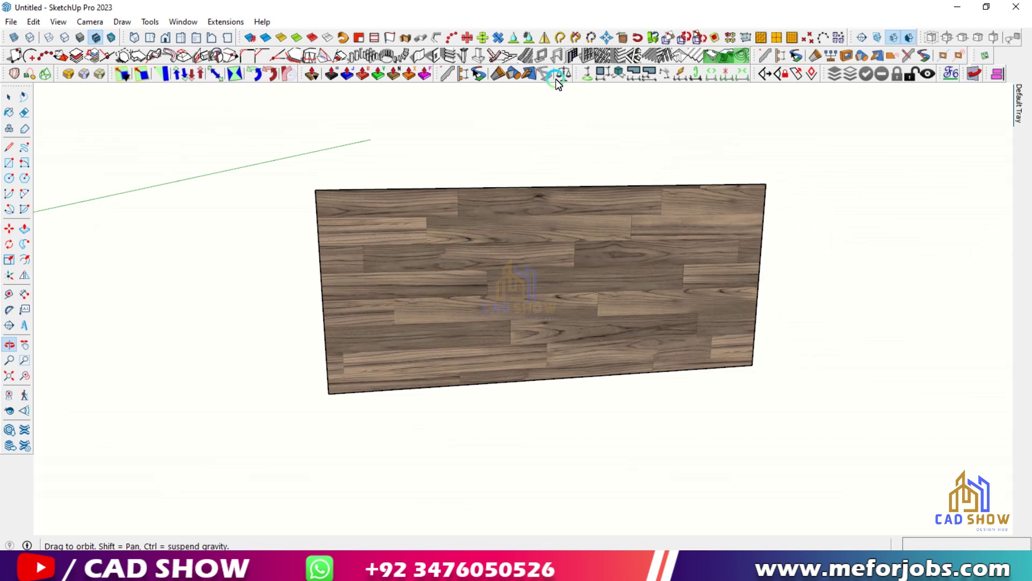
scroll(606, 176, "up", 2)
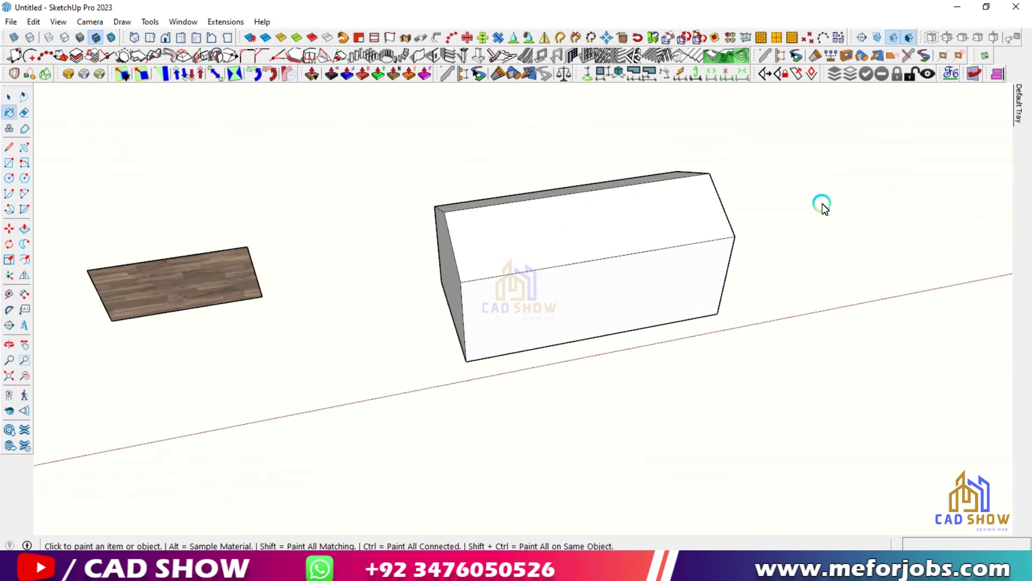
middle_click_drag(398, 317, 483, 269)
left_click(483, 268)
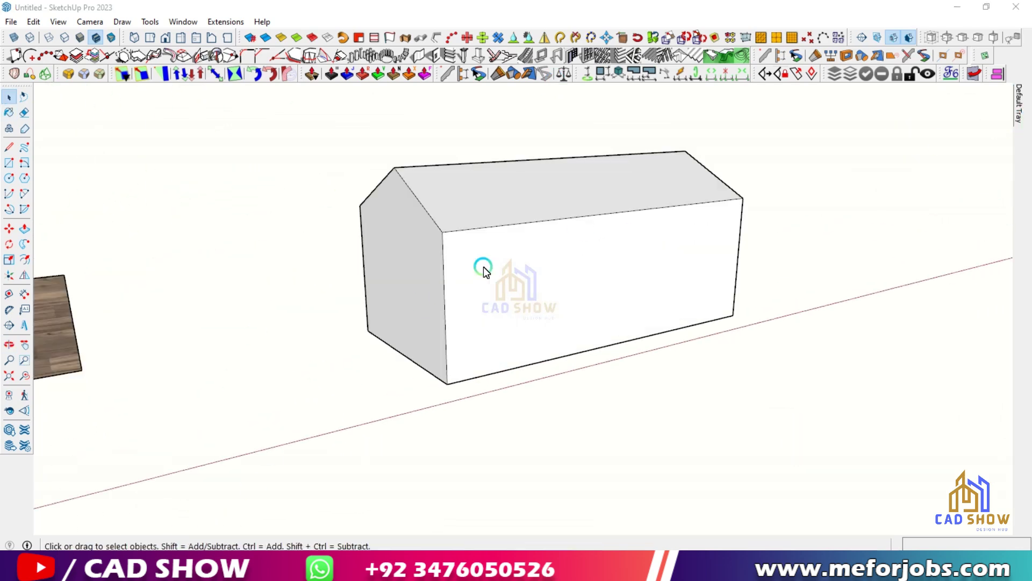
left_click(850, 250)
left_click(1019, 115)
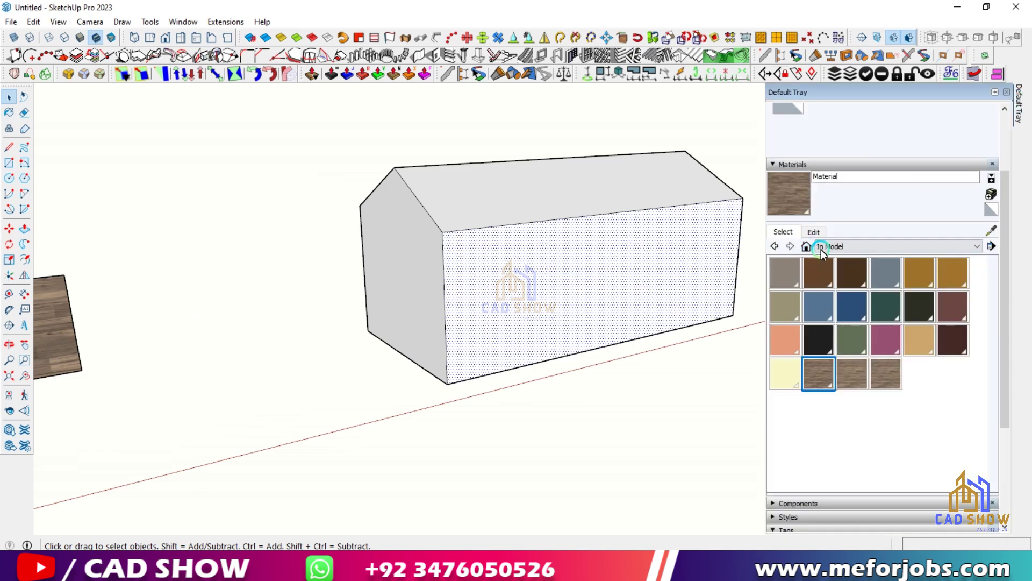
left_click(852, 248)
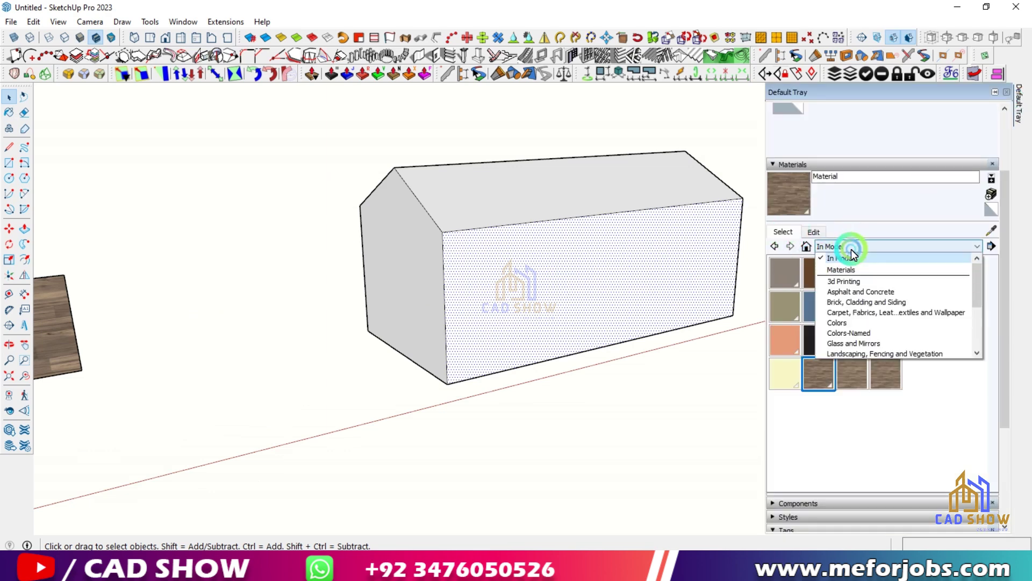
left_click(904, 303)
left_click(952, 279)
left_click(608, 276)
scroll(556, 287, "up", 5)
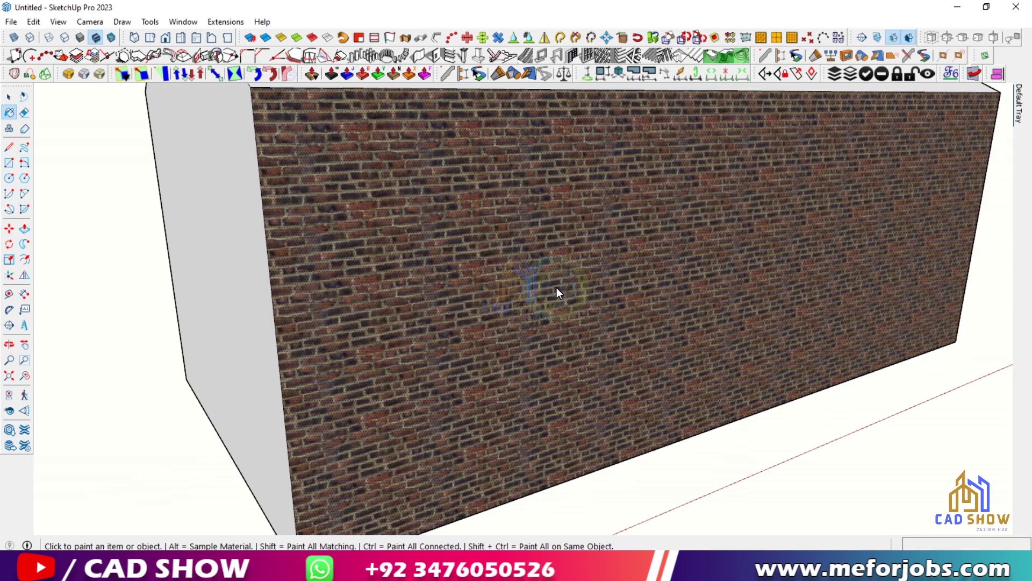
scroll(435, 283, "down", 6)
Position the brick texture with the red pin at the front wall's lower-left corner, and enlarge the bricks greatly with the green pin.
left_click(16, 94)
right_click(447, 289)
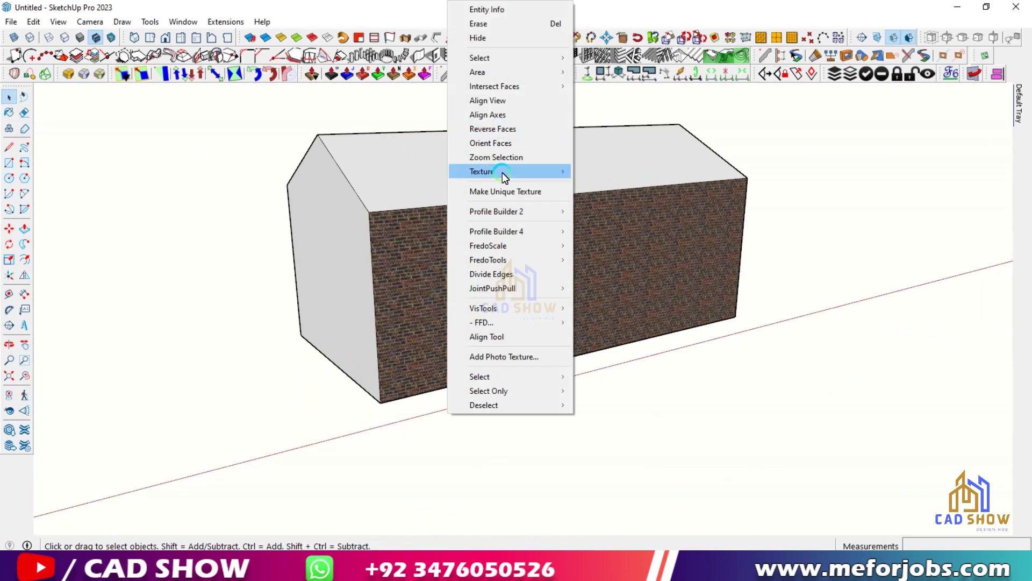
left_click(606, 171)
left_click_drag(454, 314, 388, 404)
scroll(388, 404, "up", 4)
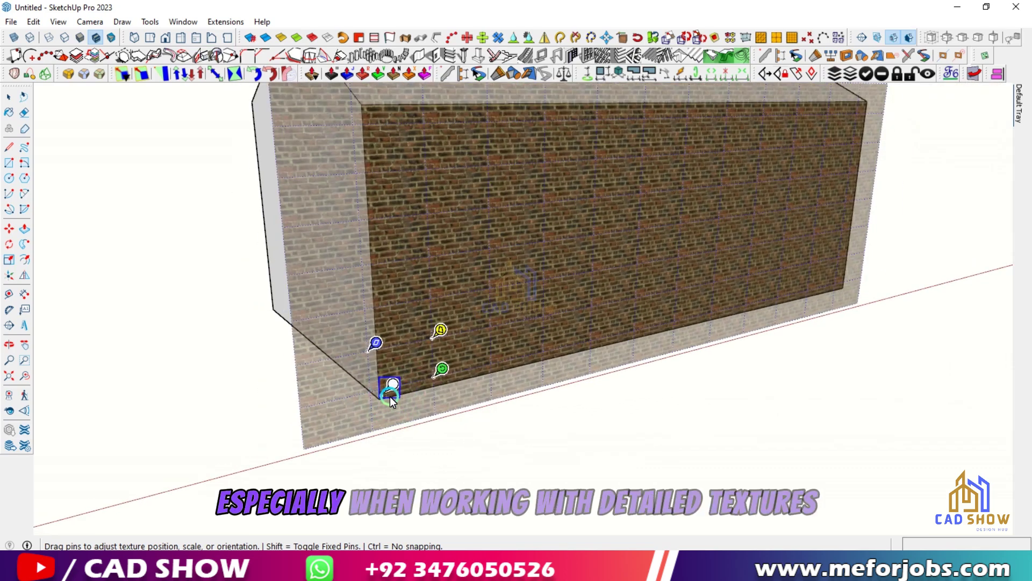
left_click_drag(431, 389, 641, 311)
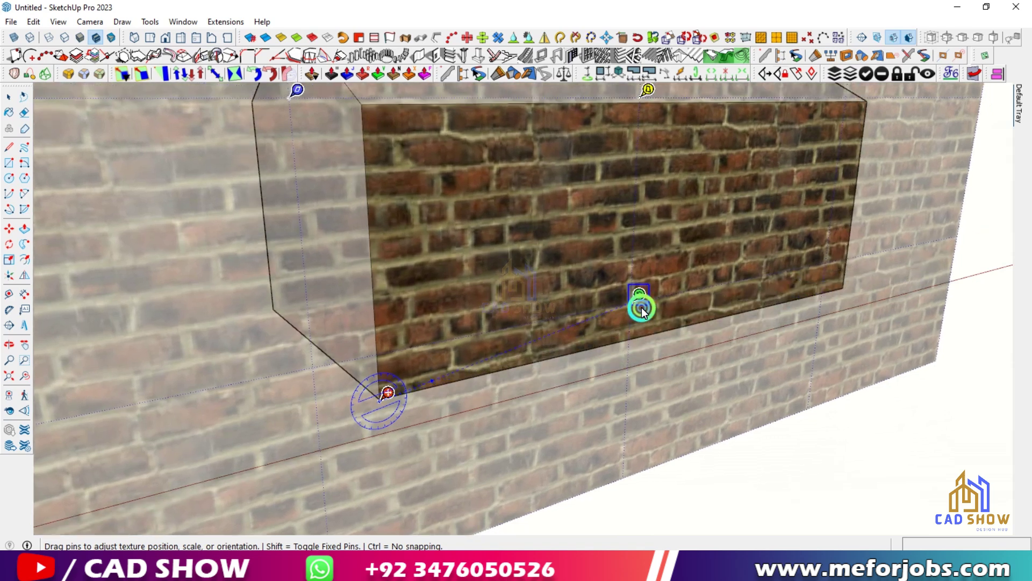
left_click_drag(575, 301, 577, 313)
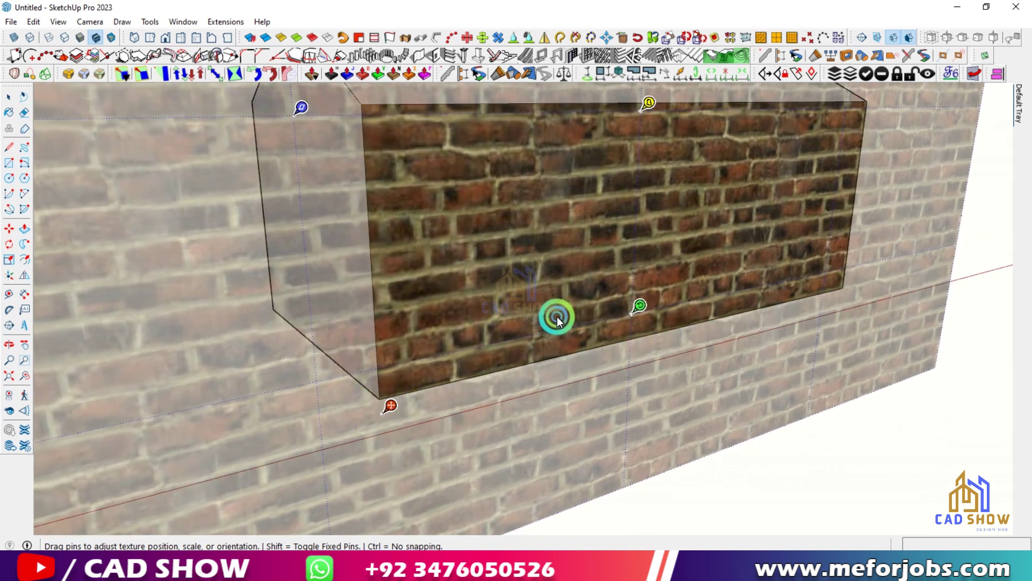
Reduce the brick texture's scale slightly by moving the green pin toward the red pin, and finish positioning it.
scroll(557, 320, "down", 5)
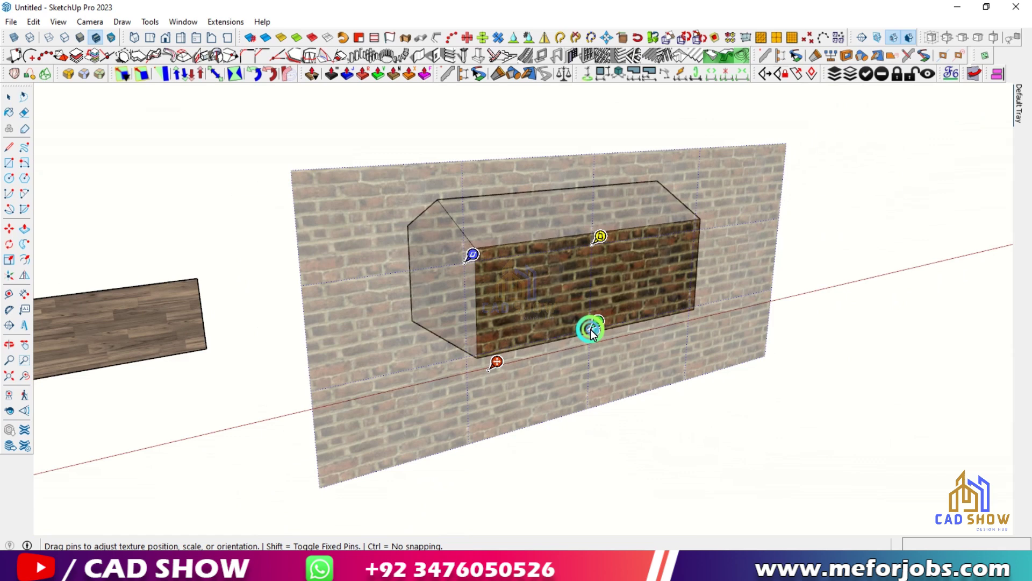
left_click_drag(603, 327, 559, 349)
scroll(599, 332, "up", 3)
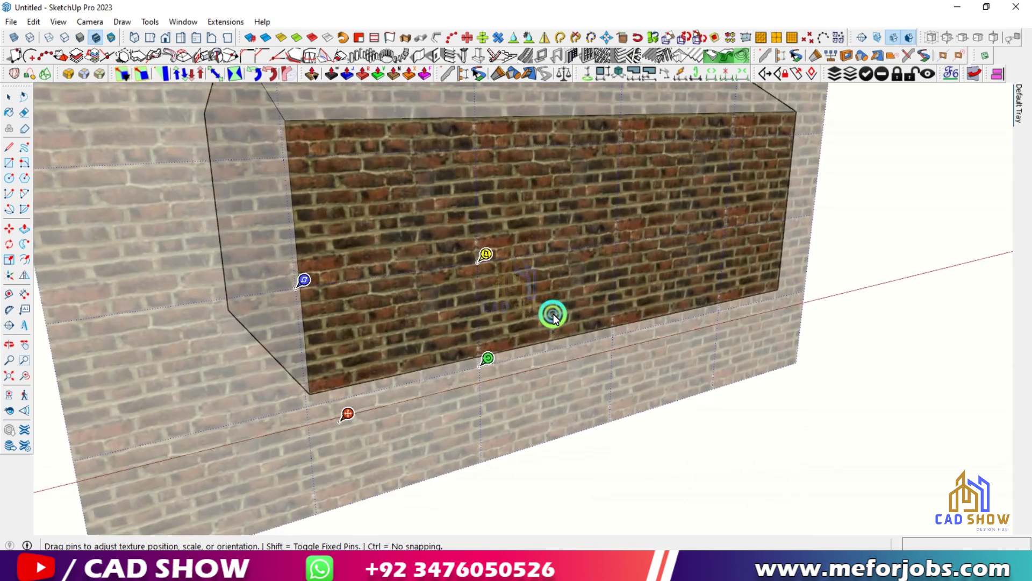
left_click(869, 320)
Examine the scaled brick on the house's front wall and the wood textures on the two rectangular faces.
scroll(663, 399, "down", 5)
scroll(525, 288, "up", 5)
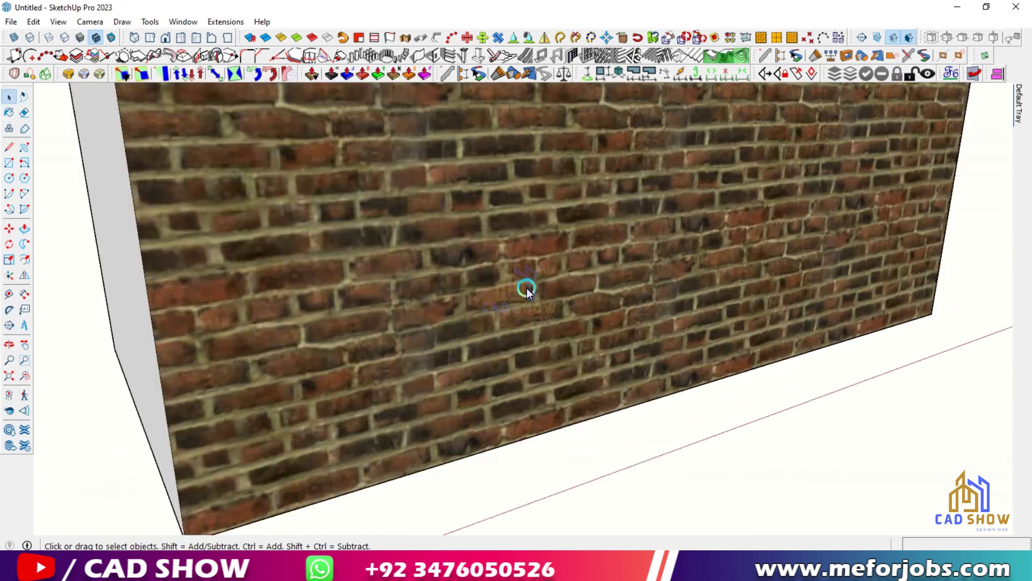
scroll(422, 332, "down", 5)
scroll(474, 440, "down", 3)
middle_click_drag(635, 295, 779, 285, "shift")
scroll(779, 288, "down", 2)
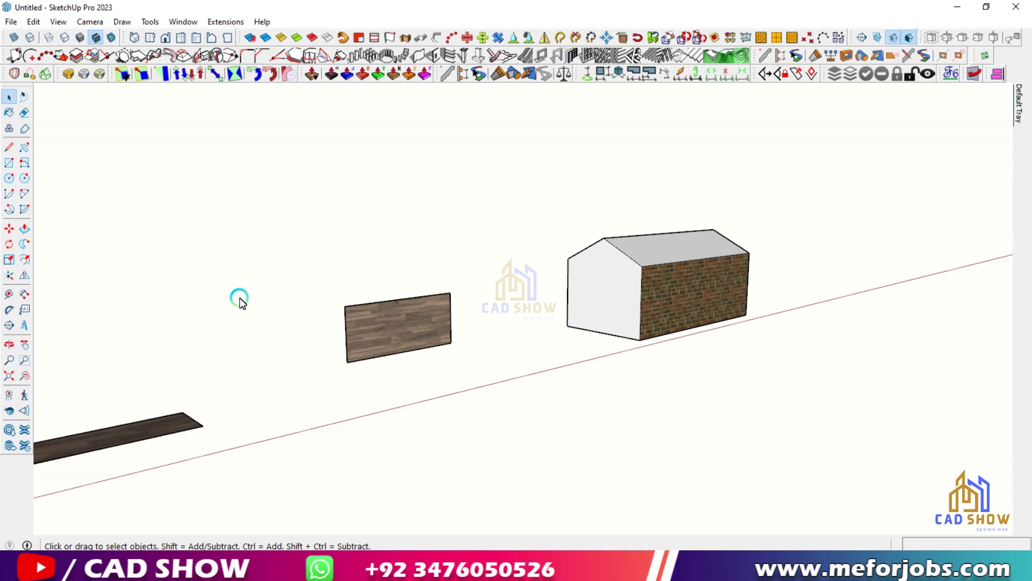
scroll(389, 346, "up", 6)
mouse_move(395, 350)
middle_mouse_down()
mouse_move(415, 361)
mouse_move(624, 264)
middle_mouse_up()
scroll(628, 261, "down", 2)
scroll(628, 260, "down", 5)
scroll(405, 408, "up", 5)
mouse_move(405, 409)
middle_mouse_down()
mouse_move(385, 430)
mouse_move(301, 389)
middle_mouse_up()
scroll(323, 378, "down", 7)
scroll(335, 369, "down", 2)
scroll(835, 274, "up", 6)
Paint the house's front roof slope with the rounded orange-brown tile material from the Roofing collection.
left_click(838, 265)
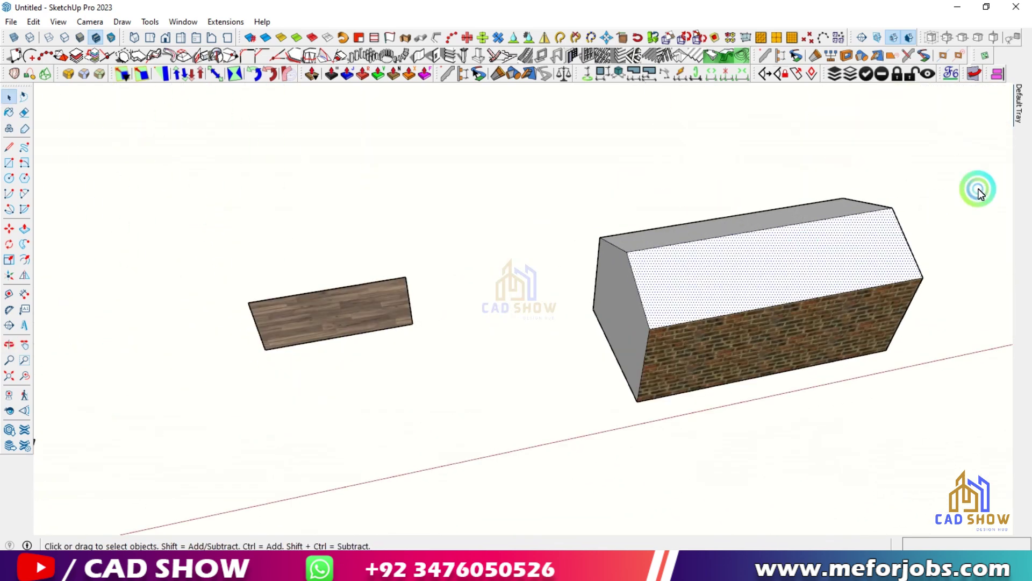
mouse_move(1018, 116)
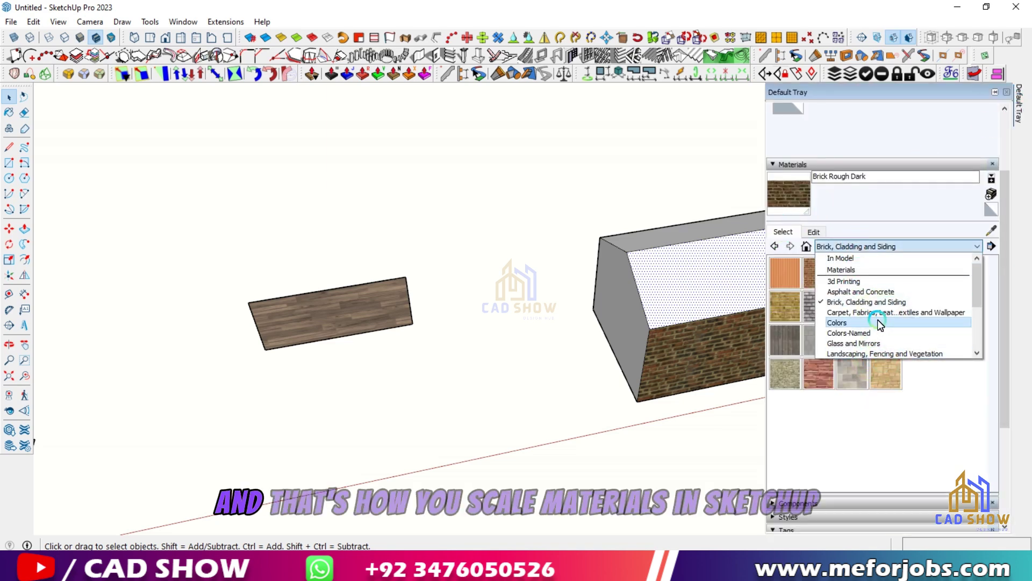
left_click(865, 291)
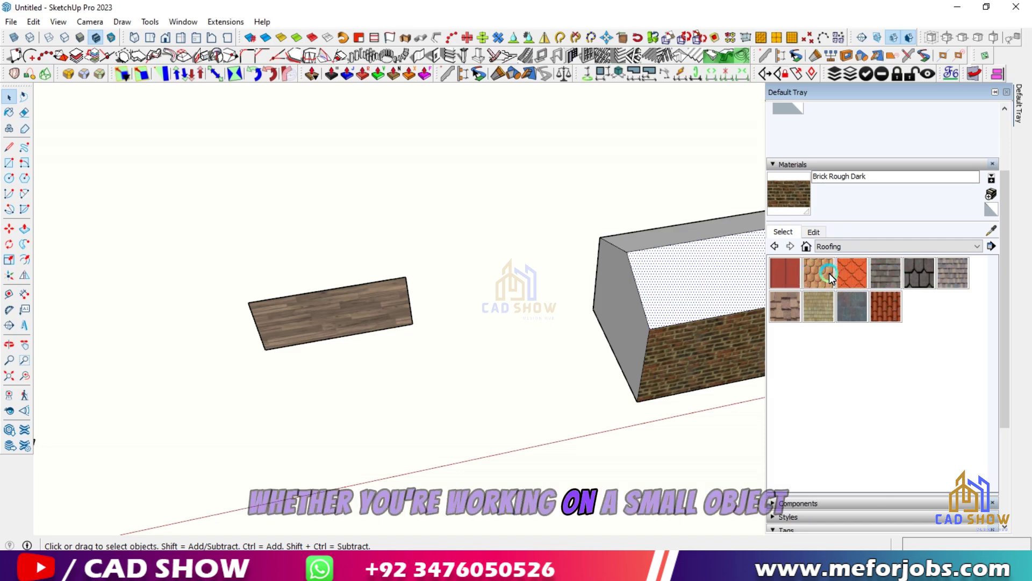
left_click(749, 276)
scroll(748, 277, "up", 6)
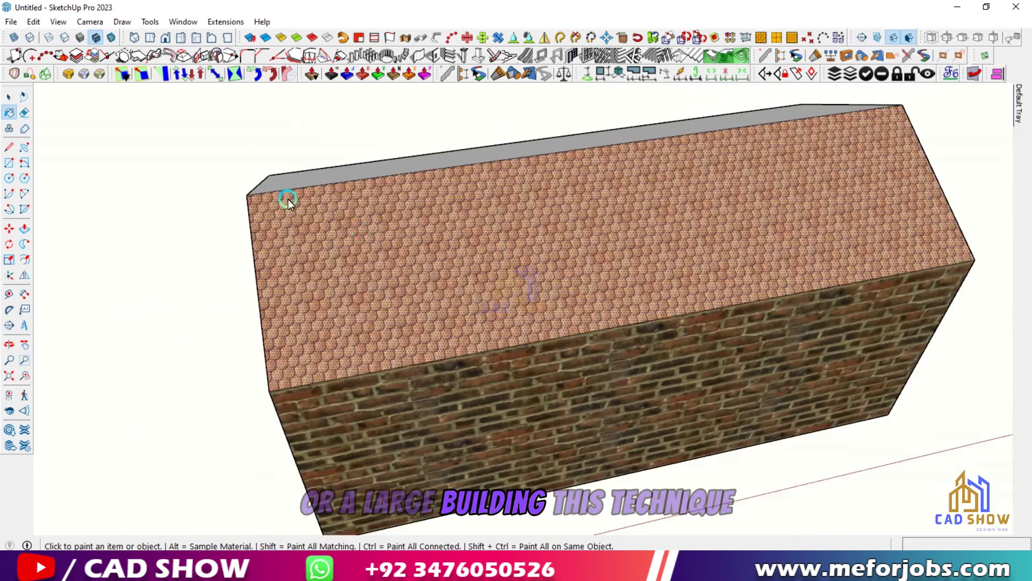
Open texture positioning on the front roof slope, enlarge the roof tiles to about double size with the pins, and finish.
left_click(7, 99)
right_click(423, 413)
left_click(645, 172)
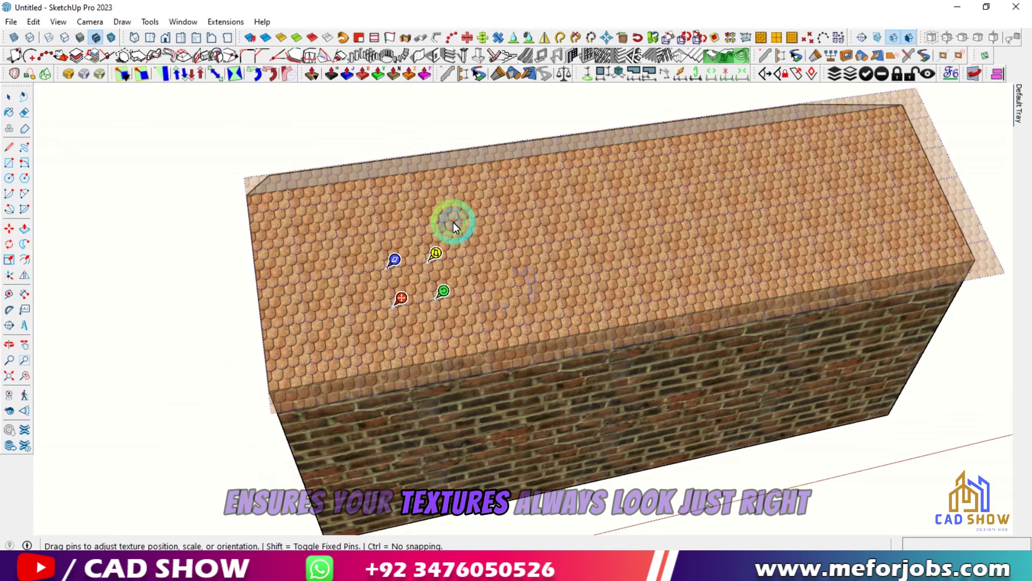
left_click_drag(409, 308, 386, 347)
left_click(268, 154)
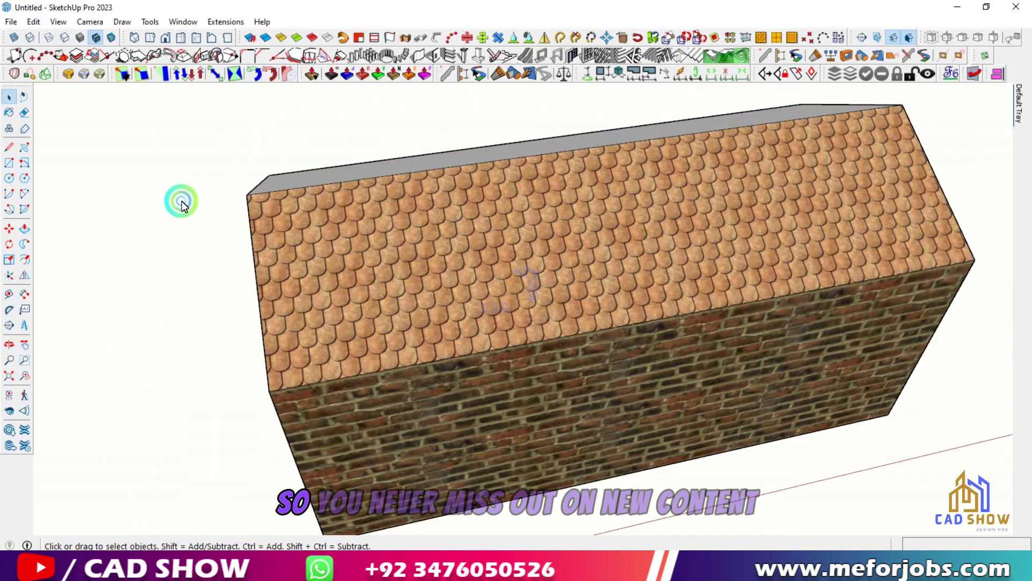
Cover the back roof slope with the roof tiles and the remaining house walls with the dark brick.
middle_click_drag(180, 201, 601, 205)
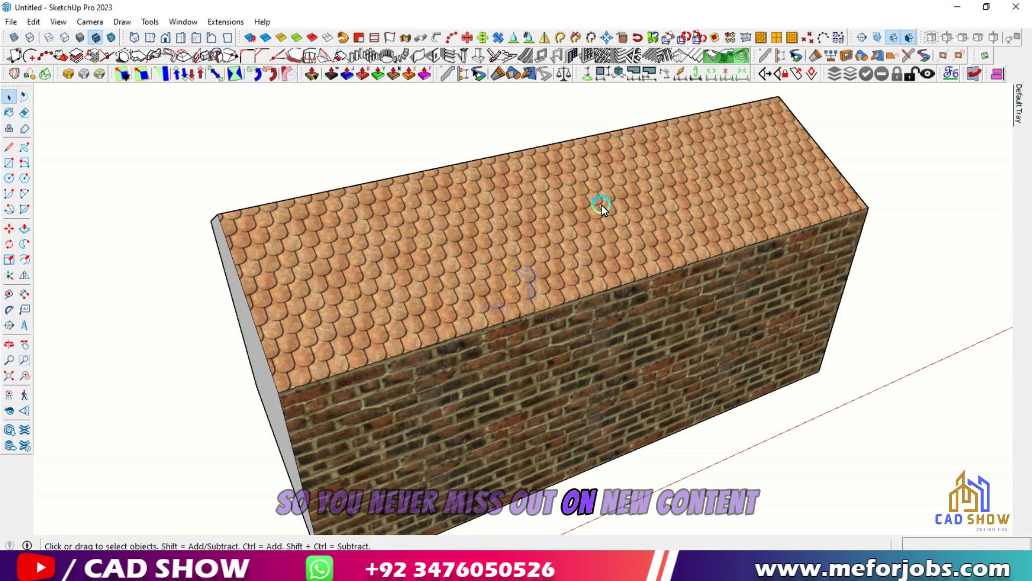
left_click(1019, 119)
mouse_move(583, 224)
middle_mouse_down()
mouse_move(573, 354)
mouse_move(818, 376)
mouse_move(500, 237)
mouse_move(466, 304)
mouse_move(594, 371)
middle_mouse_up()
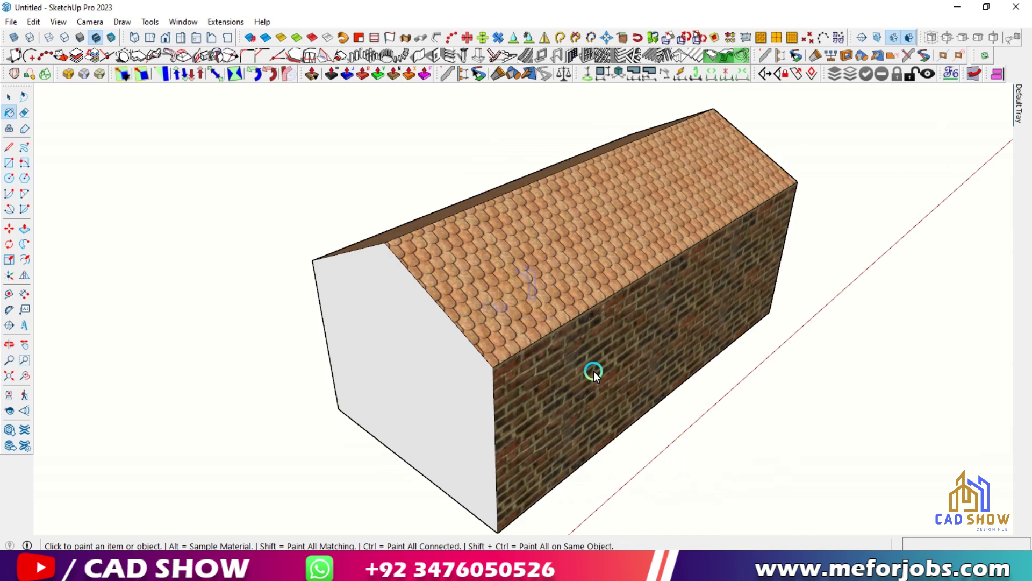
left_click(449, 367)
middle_click_drag(451, 368, 780, 384)
left_click(514, 362)
middle_click_drag(514, 361, 935, 334)
left_click(398, 334)
scroll(477, 329, "down", 5)
mouse_move(476, 330)
middle_mouse_down()
mouse_move(138, 418)
mouse_move(170, 434)
mouse_move(691, 289)
mouse_move(805, 269)
middle_mouse_up()
scroll(566, 308, "up", 5)
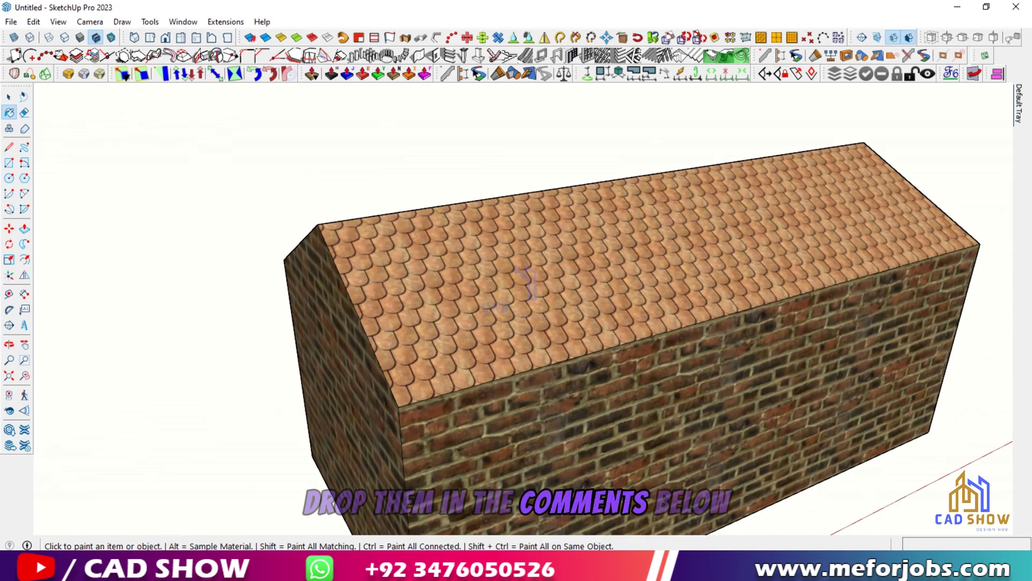
scroll(456, 303, "down", 9)
scroll(421, 271, "up", 4)
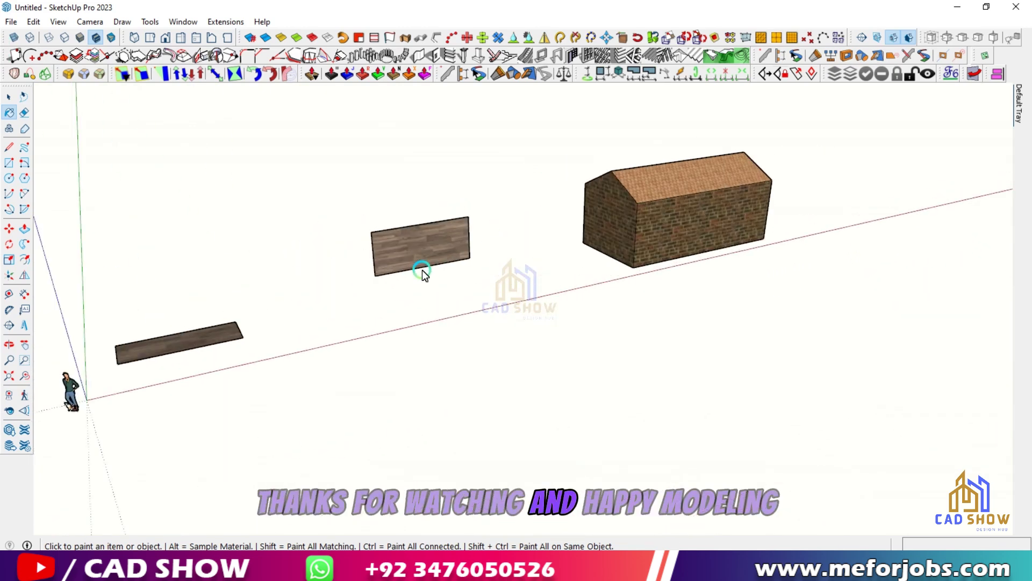